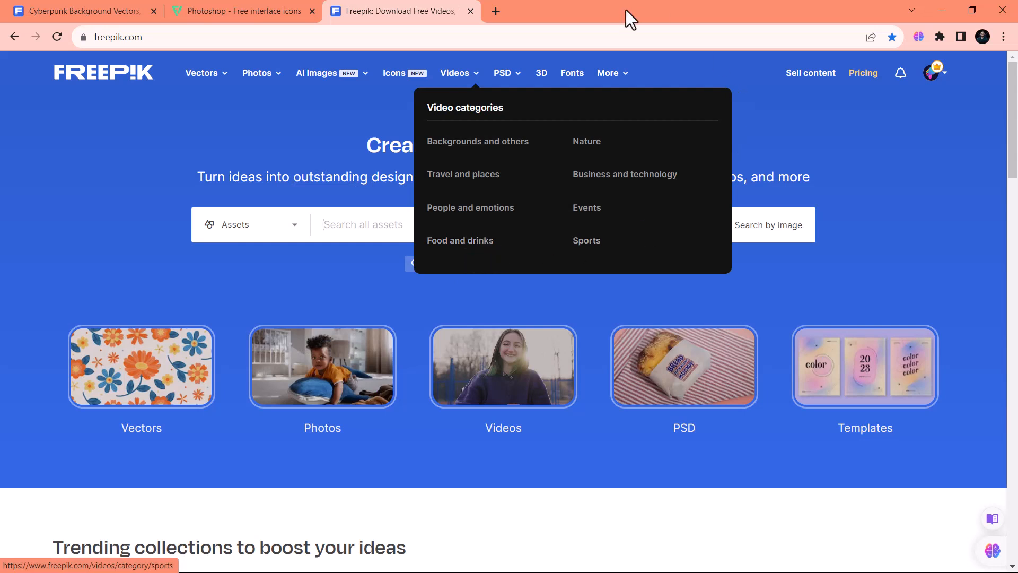
# Browse the Freepik search results for cyberpunk backgrounds in the already open browser page
pyautogui.click(107, 3)
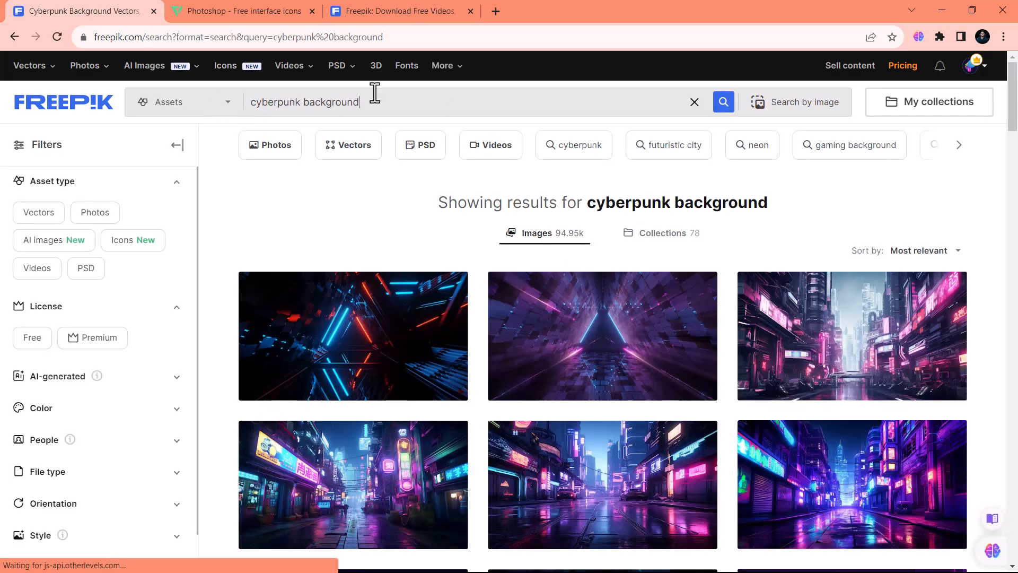
pyautogui.scroll(-5, 907, 308)
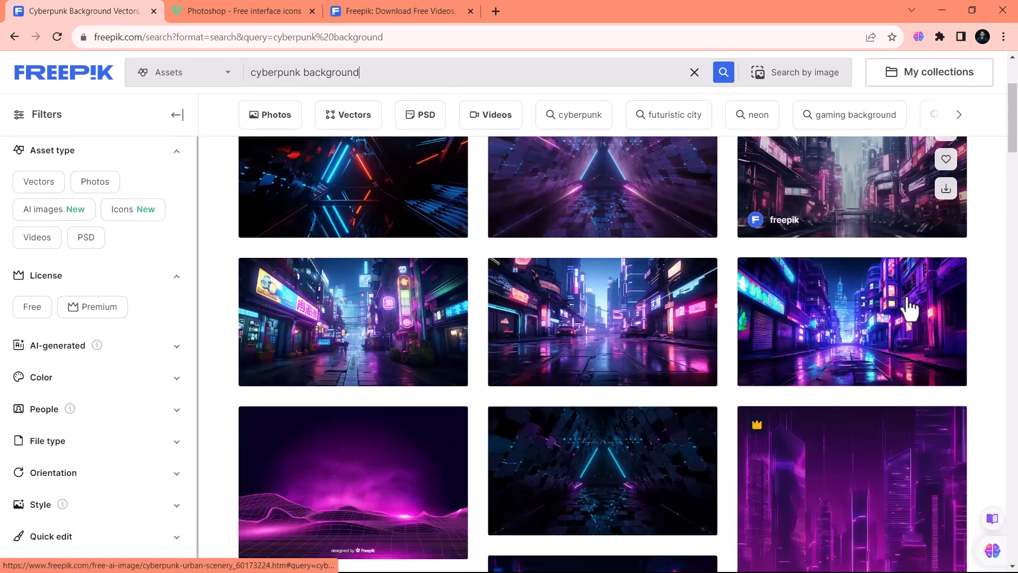
pyautogui.scroll(-1, 906, 294)
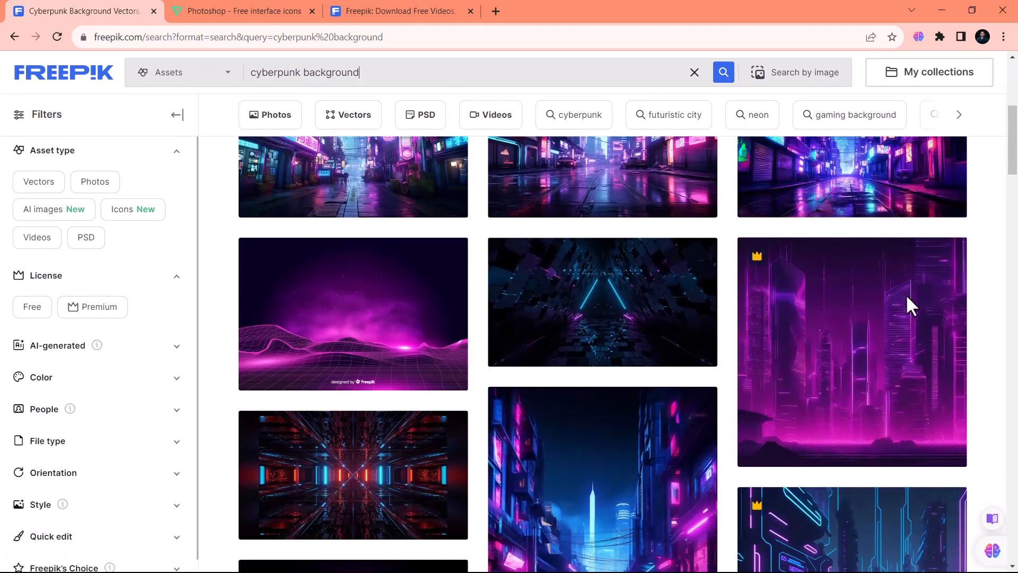
pyautogui.scroll(-8, 906, 294)
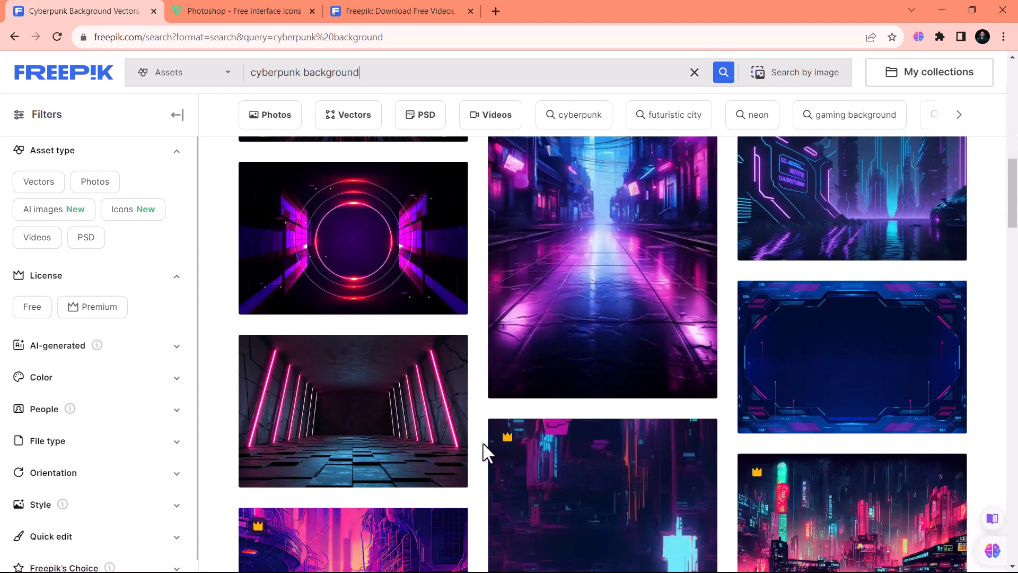
pyautogui.scroll(-2, 483, 450)
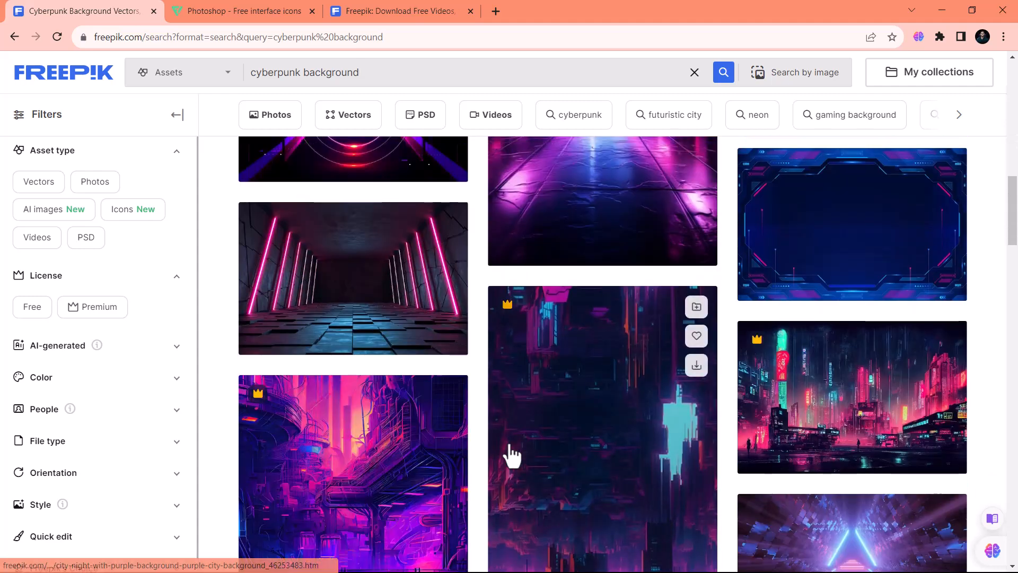
# Switch to the Flaticon page and search its icons for "photoshop"
pyautogui.click(198, 9)
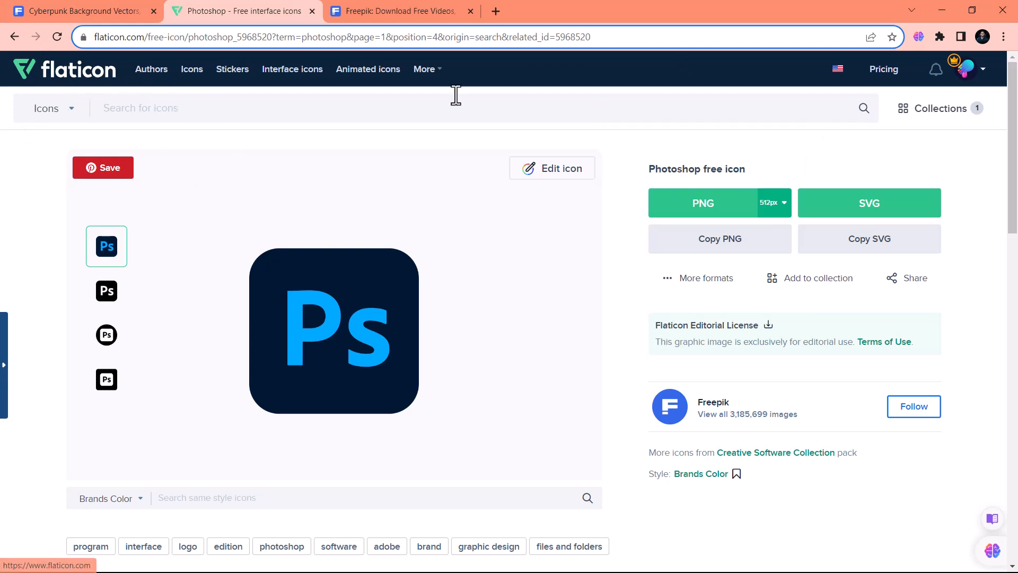
pyautogui.click(160, 109)
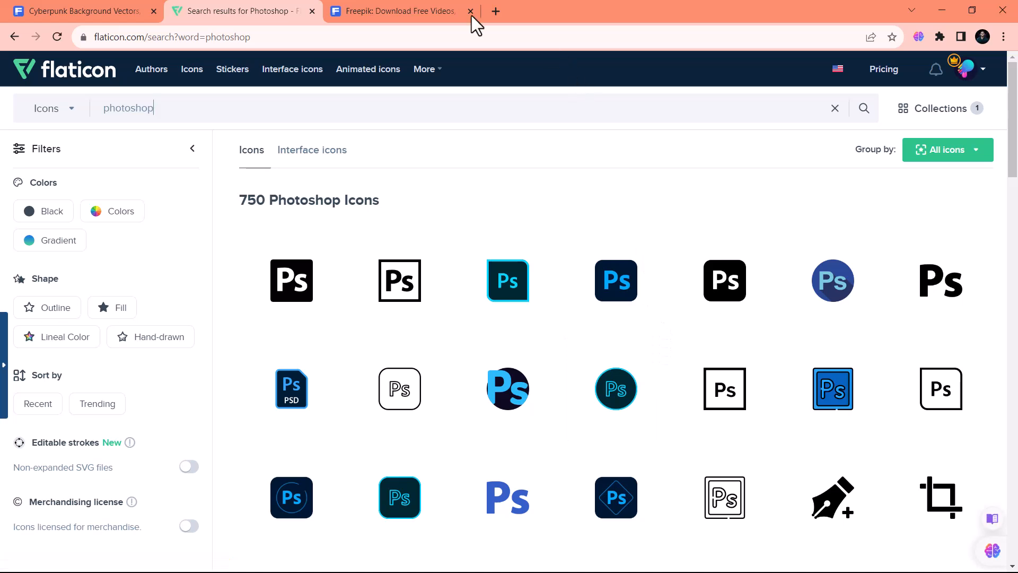
# Return to the Freepik home page and search all assets for "3d text"
pyautogui.click(345, 9)
pyautogui.moveTo(305, 78)
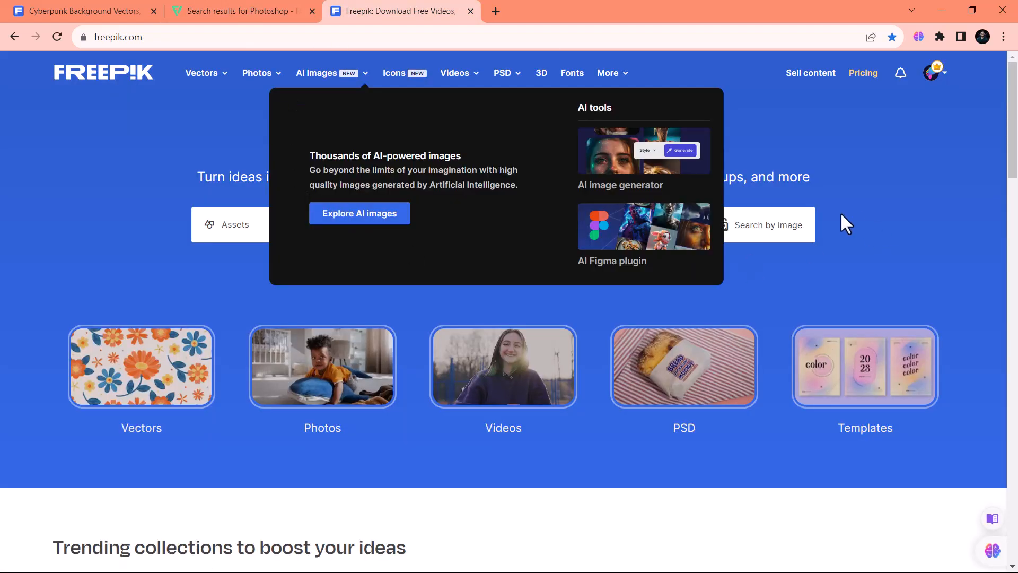
pyautogui.write('3')
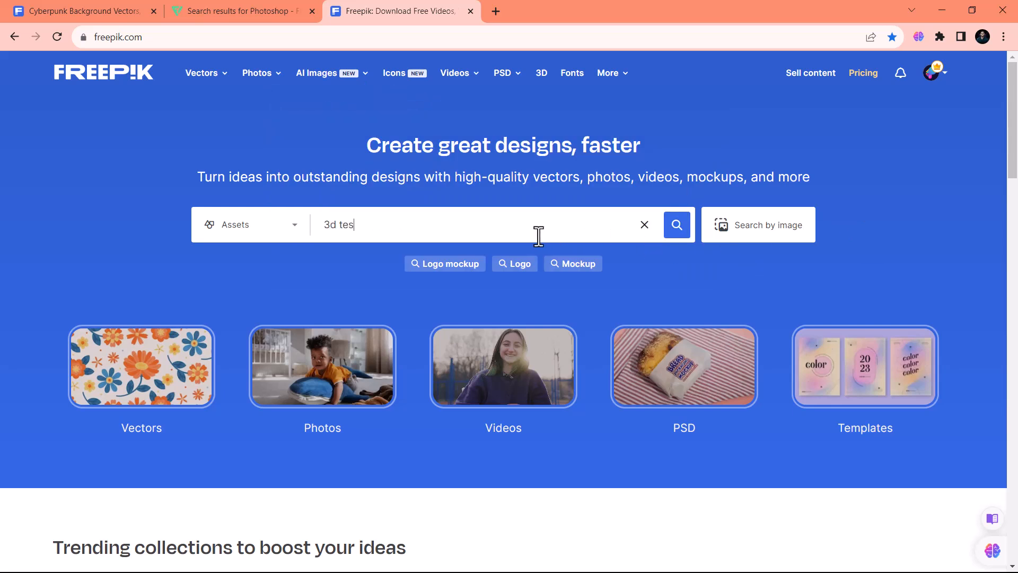
pyautogui.write('d tes')
pyautogui.press('BackSpace')
pyautogui.write('xt')
pyautogui.press('Return')
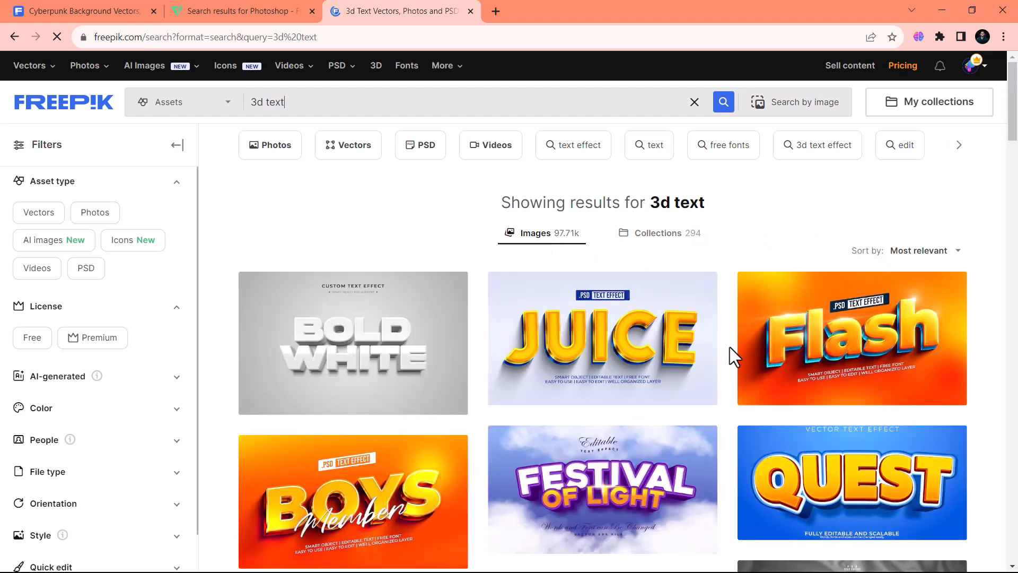
# Filter the 3d text results to vectors, trying the Premium license filter and removing it again
pyautogui.click(43, 213)
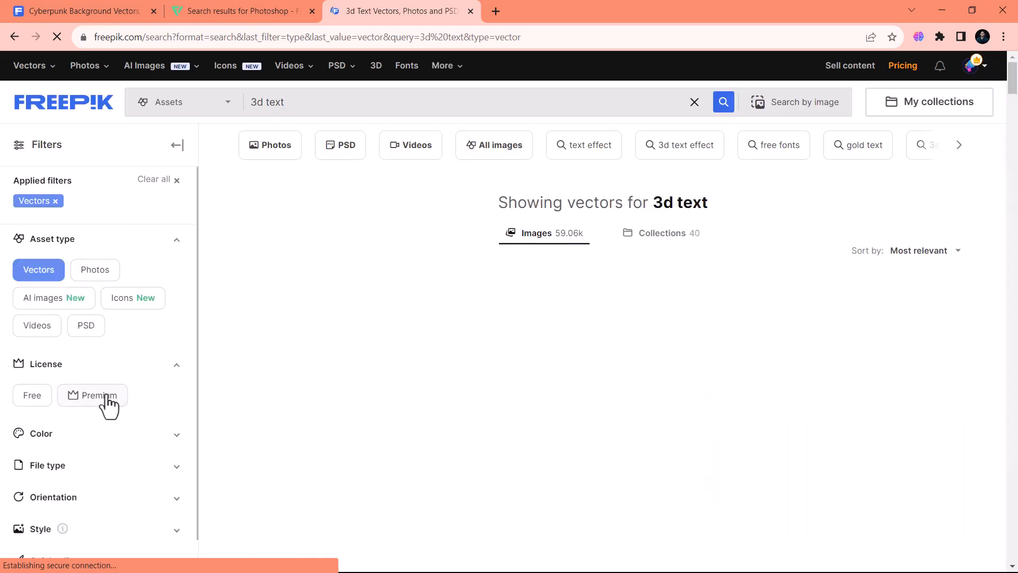
pyautogui.click(107, 398)
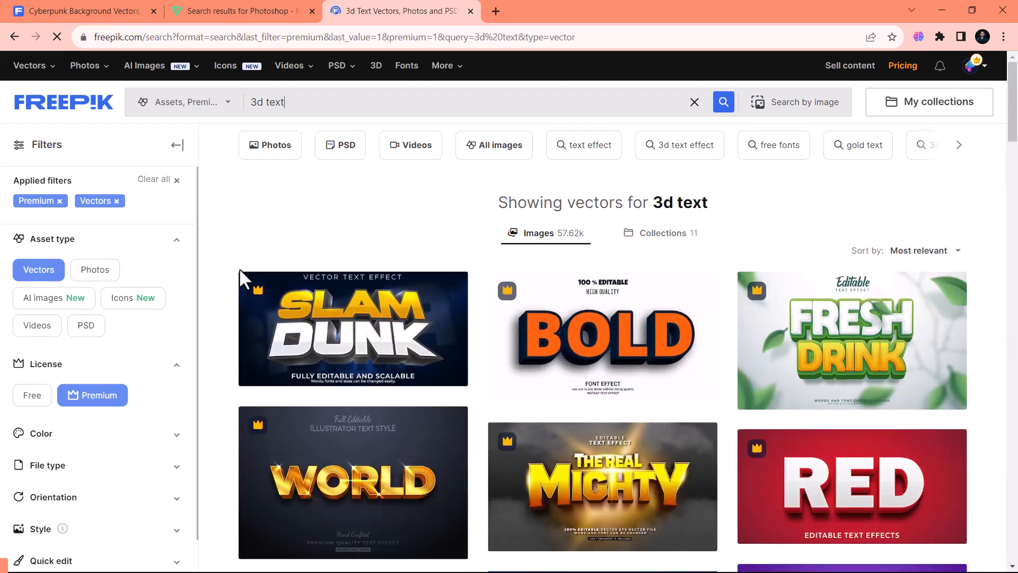
pyautogui.click(91, 396)
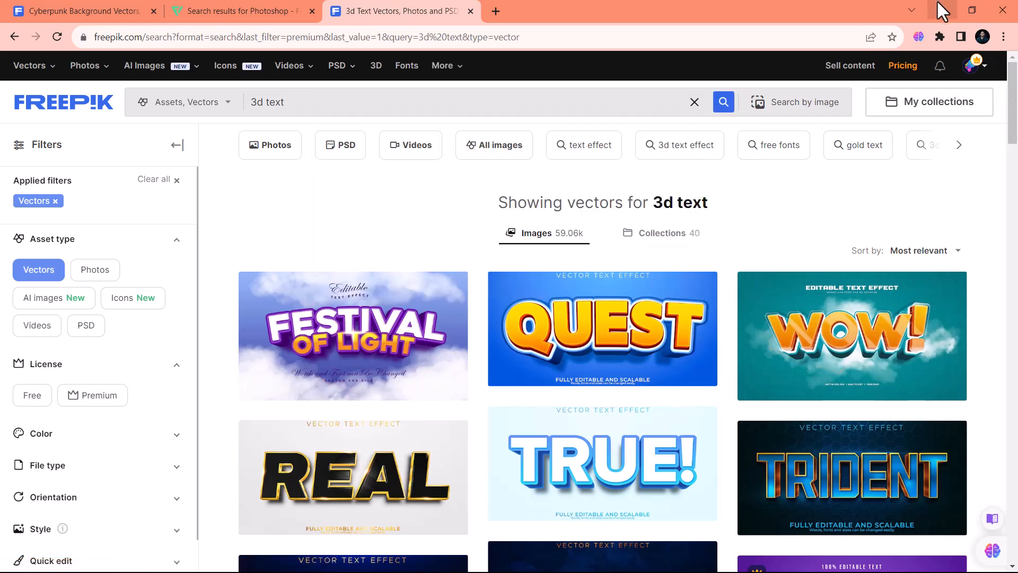
# Switch to Photoshop and create a new document from the recent 1280 x 720 px @ 300 ppcm preset
pyautogui.click(938, 3)
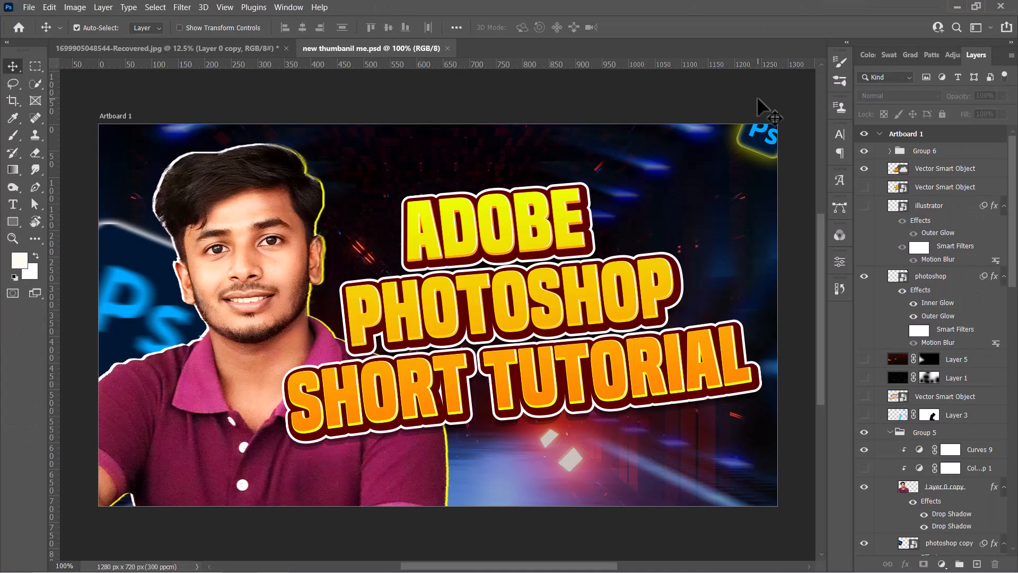
pyautogui.click(26, 7)
pyautogui.click(27, 16)
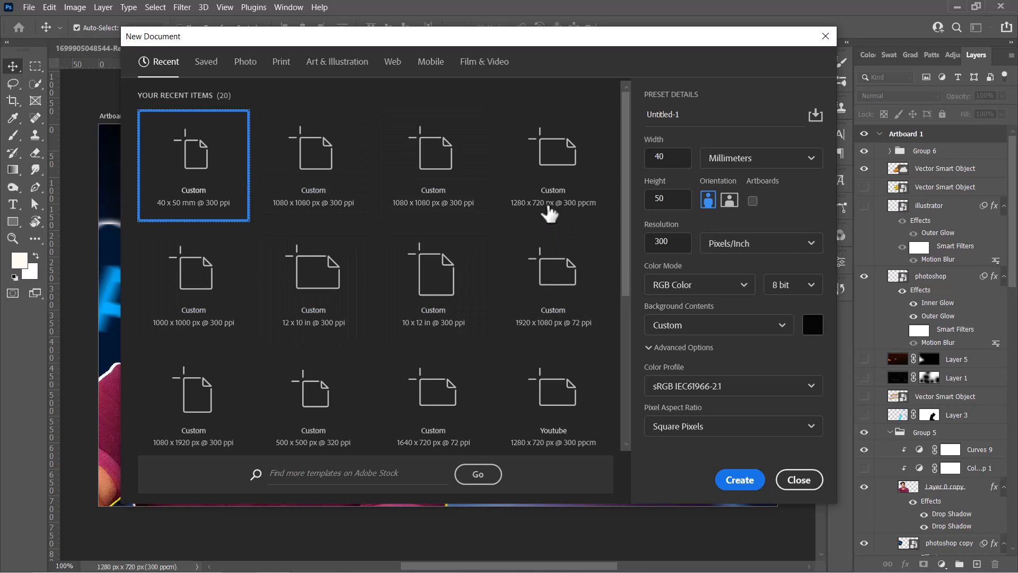
pyautogui.click(552, 171)
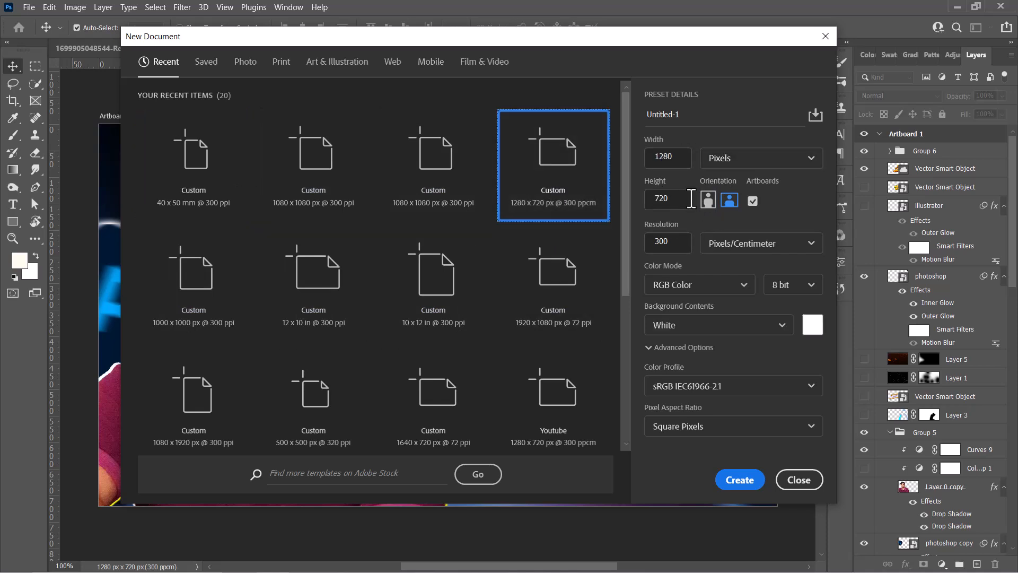
pyautogui.click(745, 484)
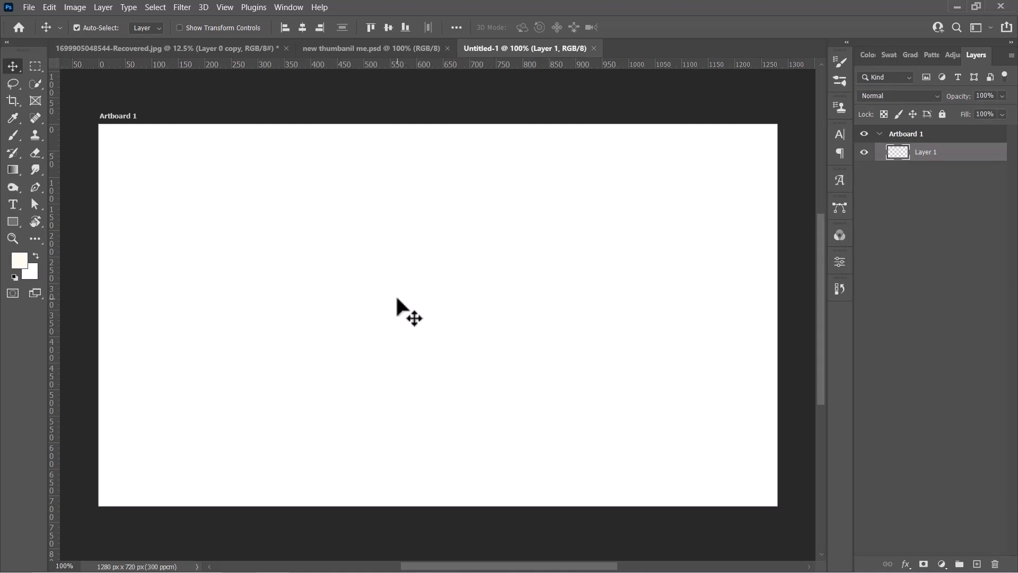
# Place the empty dark room sci-fi background from Downloads as embedded and scale it to about 6.20% to cover the artboard
pyautogui.hotkey('alt', 'f')
pyautogui.press('l')
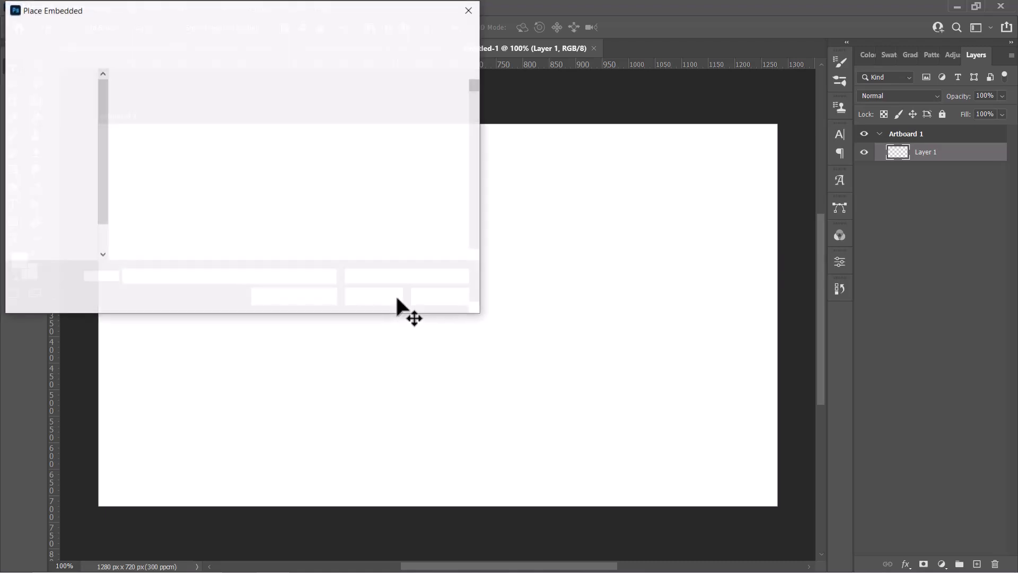
pyautogui.click(65, 146)
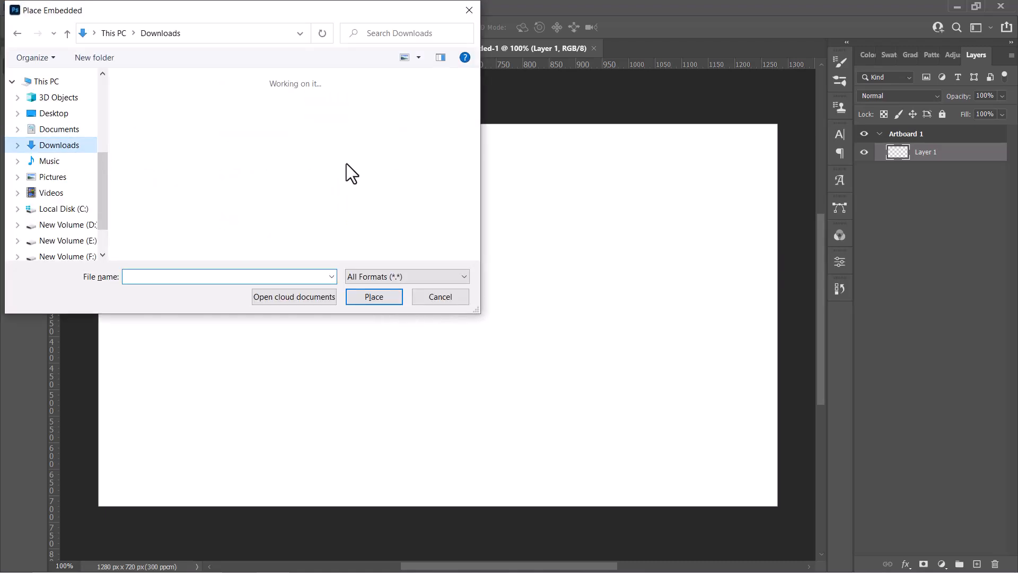
pyautogui.scroll(-2, 347, 186)
pyautogui.scroll(-5, 359, 197)
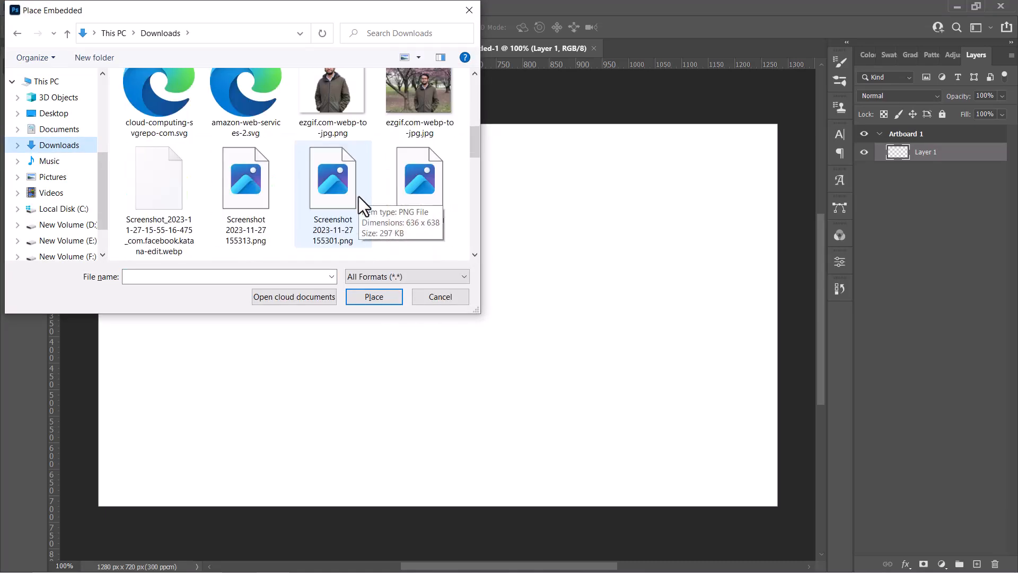
pyautogui.doubleClick(241, 178)
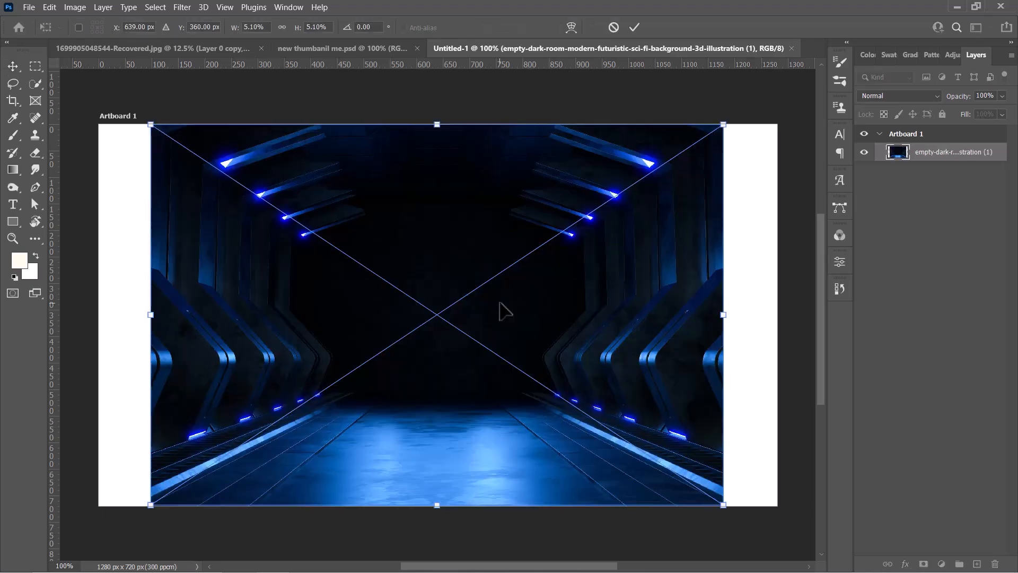
pyautogui.moveTo(732, 317); pyautogui.dragTo(789, 310)
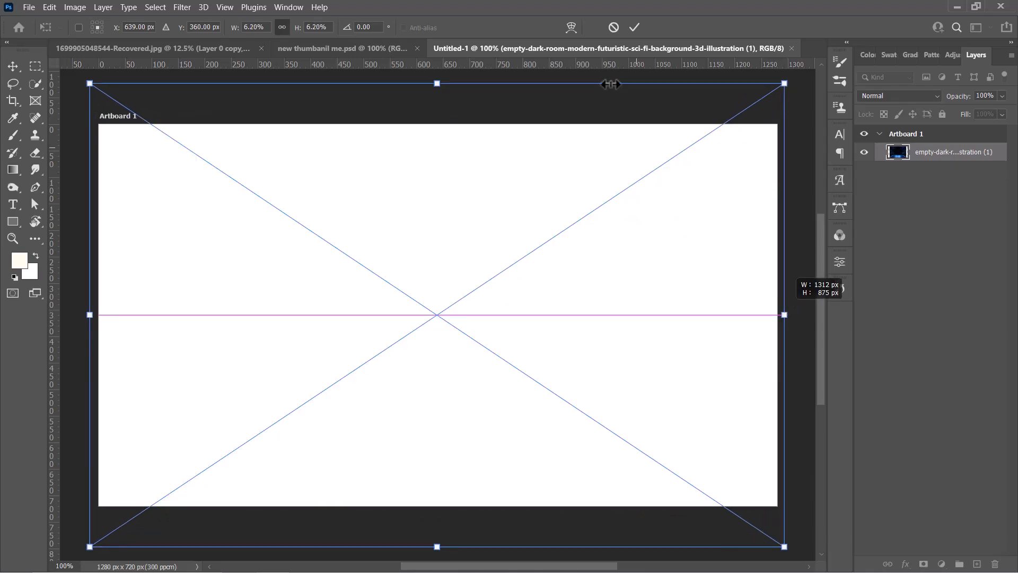
pyautogui.click(636, 28)
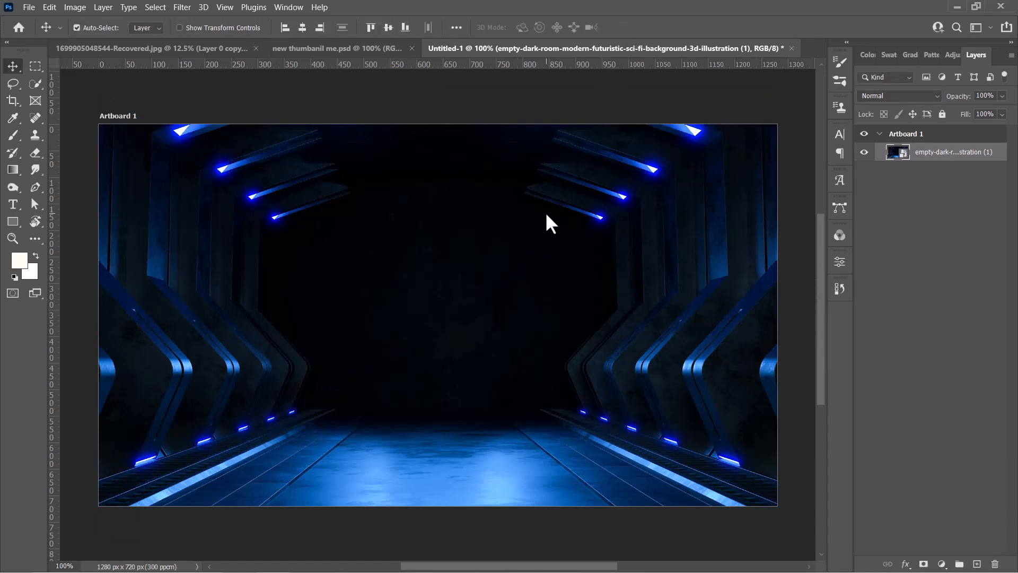
# Apply a Motion Blur with angle 0° and distance 28 pixels to the blue dark room layer
pyautogui.click(183, 7)
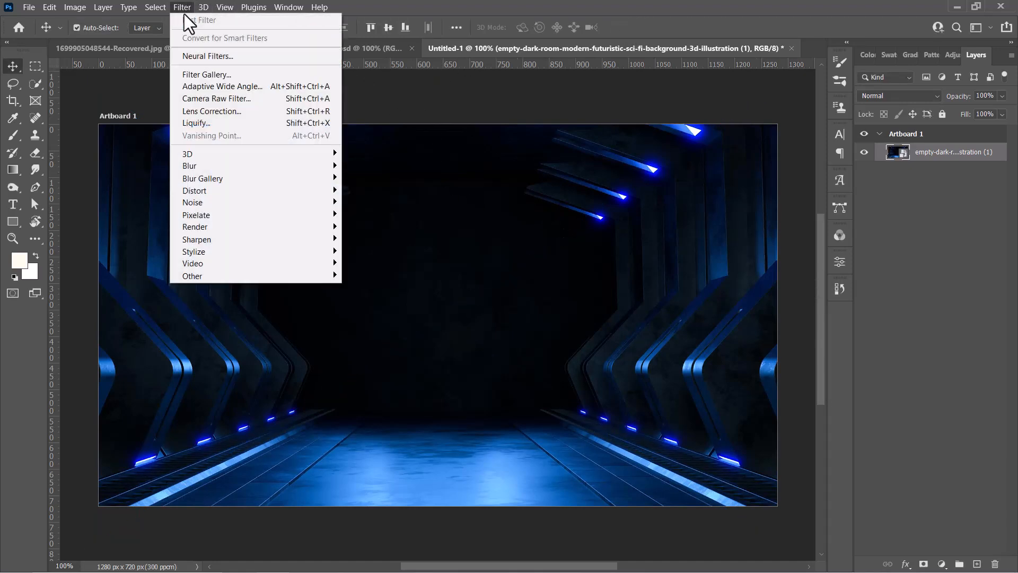
pyautogui.moveTo(199, 166)
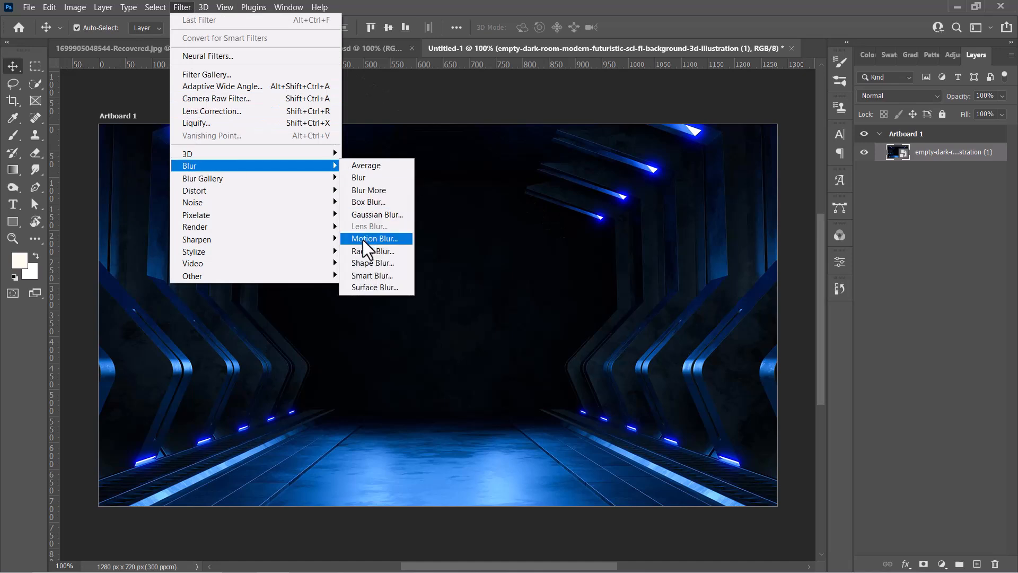
pyautogui.click(366, 239)
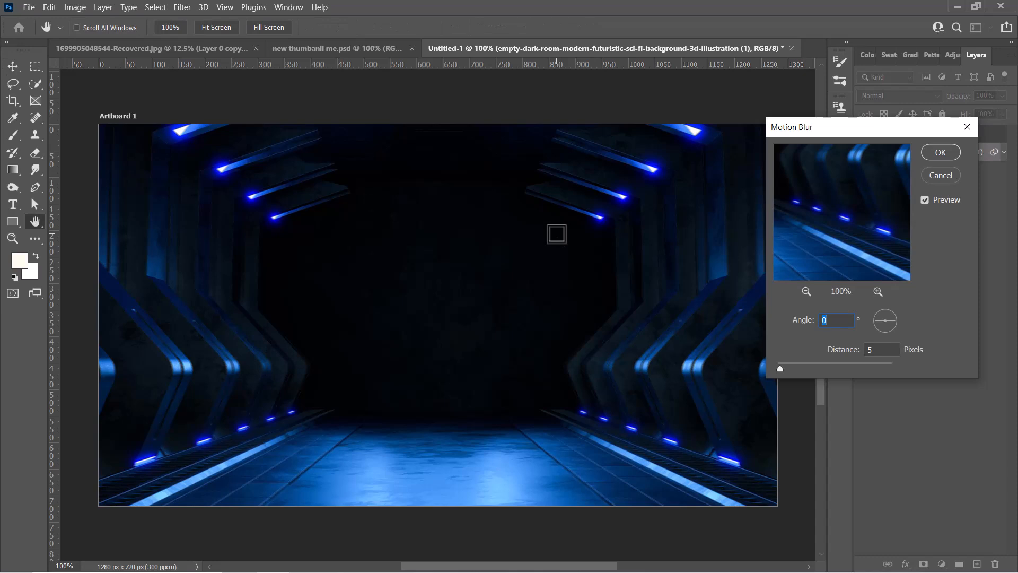
pyautogui.click(795, 370)
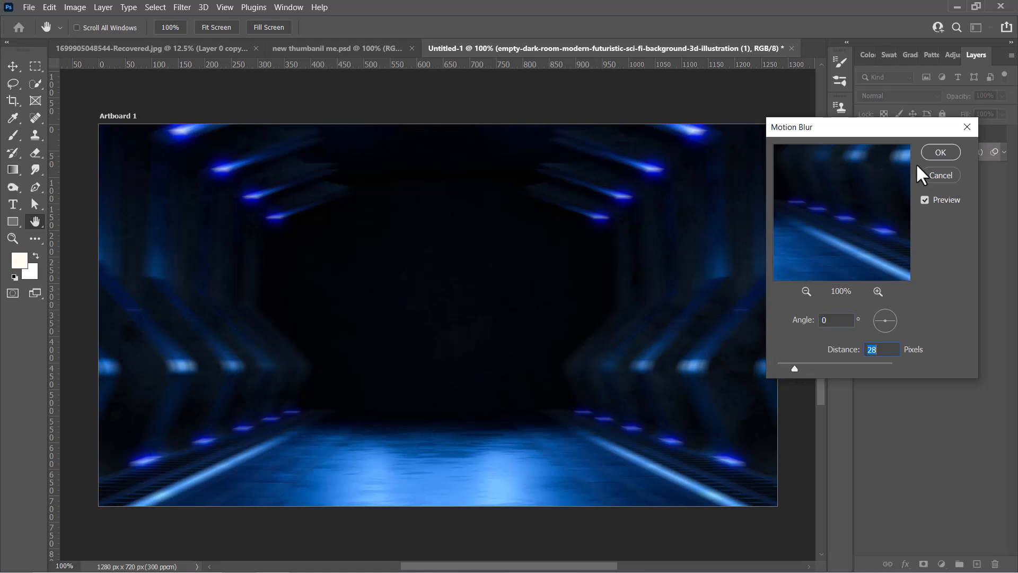
pyautogui.click(932, 153)
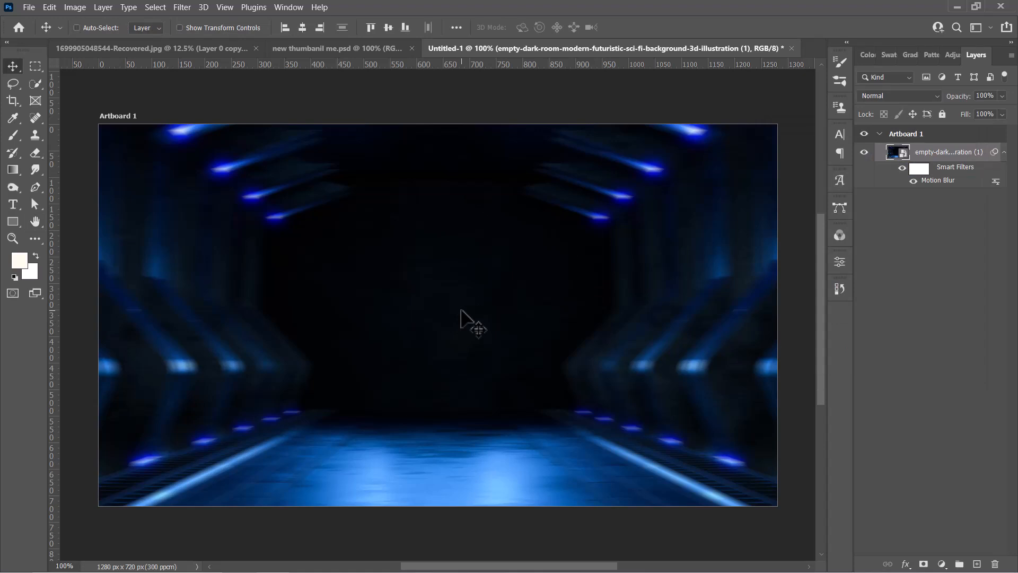
# Place the futuristic neon red-blue lights background from Downloads as embedded and stretch its height downward to about 6.69%
pyautogui.hotkey('alt', 'f')
pyautogui.press('l')
pyautogui.scroll(-10, 256, 164)
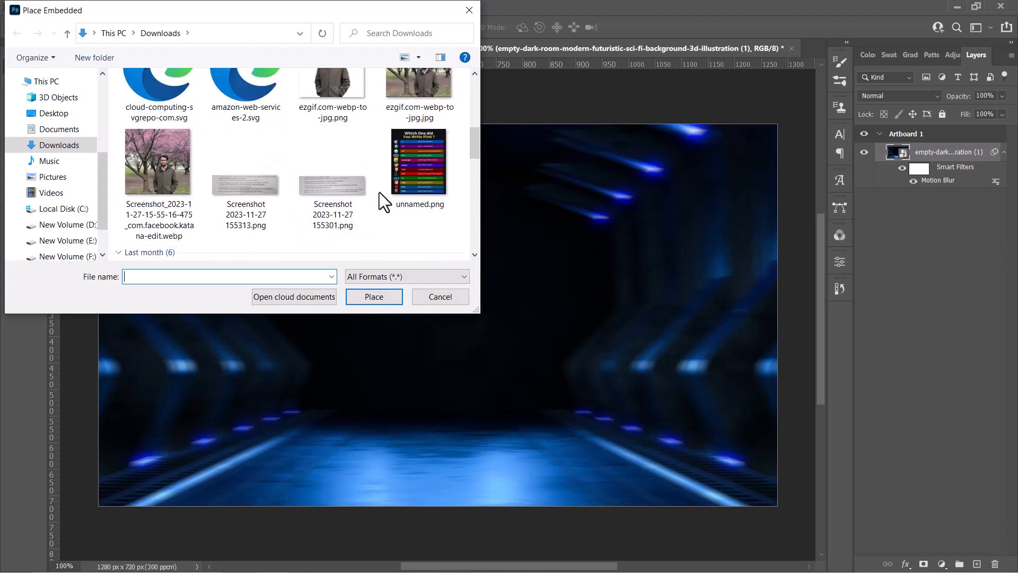
pyautogui.scroll(1, 316, 117)
pyautogui.doubleClick(316, 116)
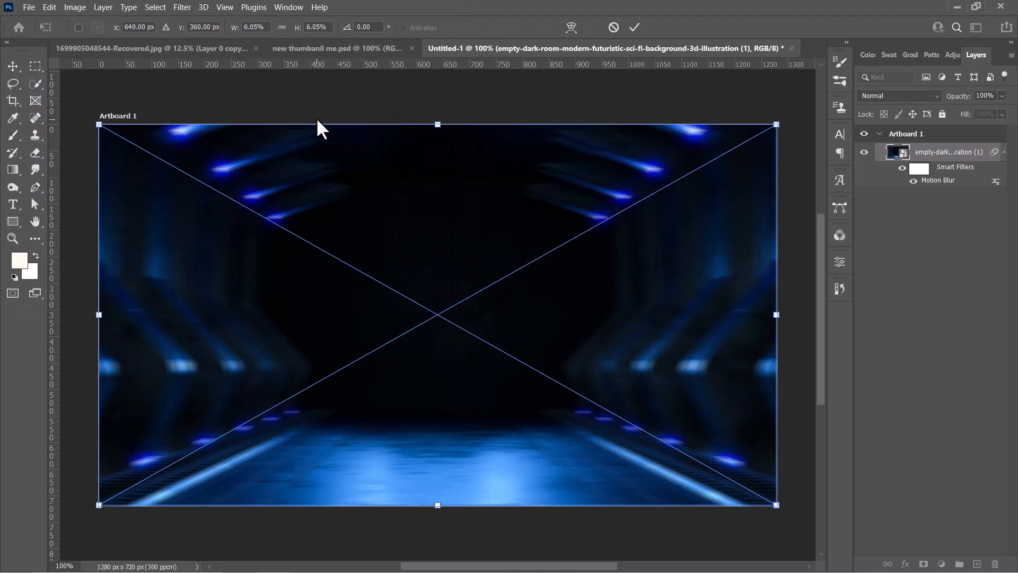
pyautogui.scroll(-2, 465, 461)
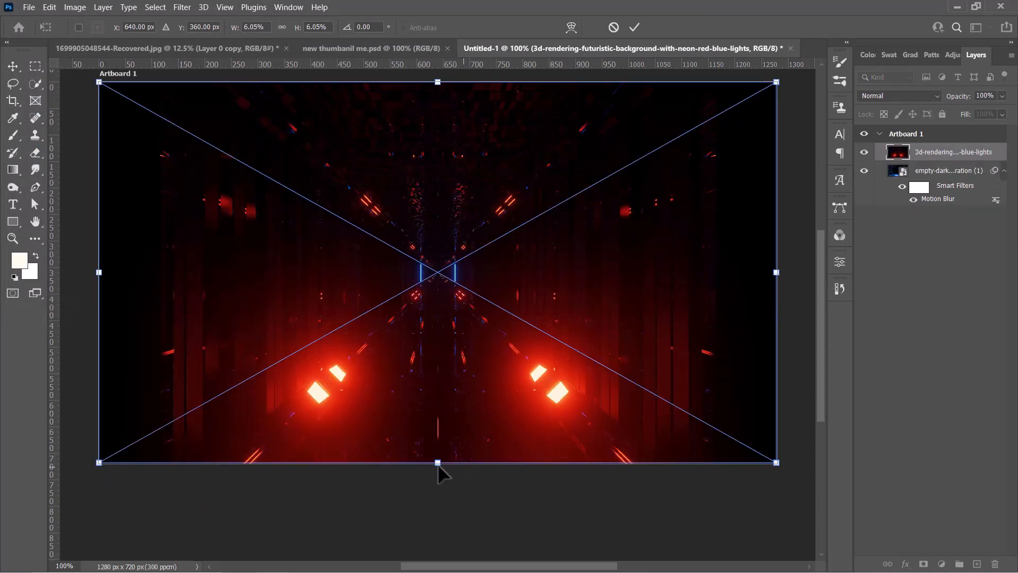
pyautogui.moveTo(438, 495); pyautogui.dragTo(438, 525)
pyautogui.scroll(2, 550, 527)
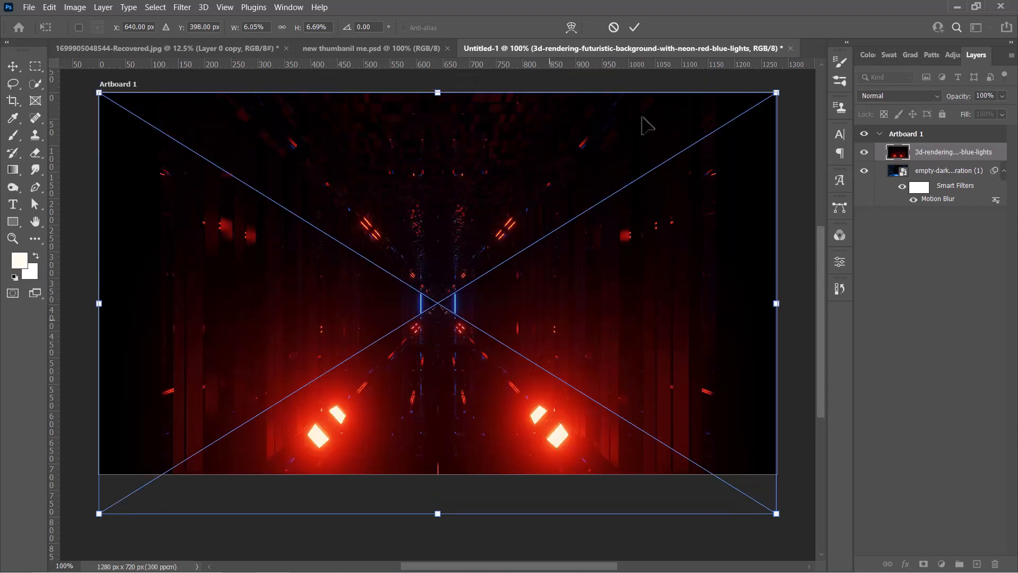
pyautogui.click(634, 27)
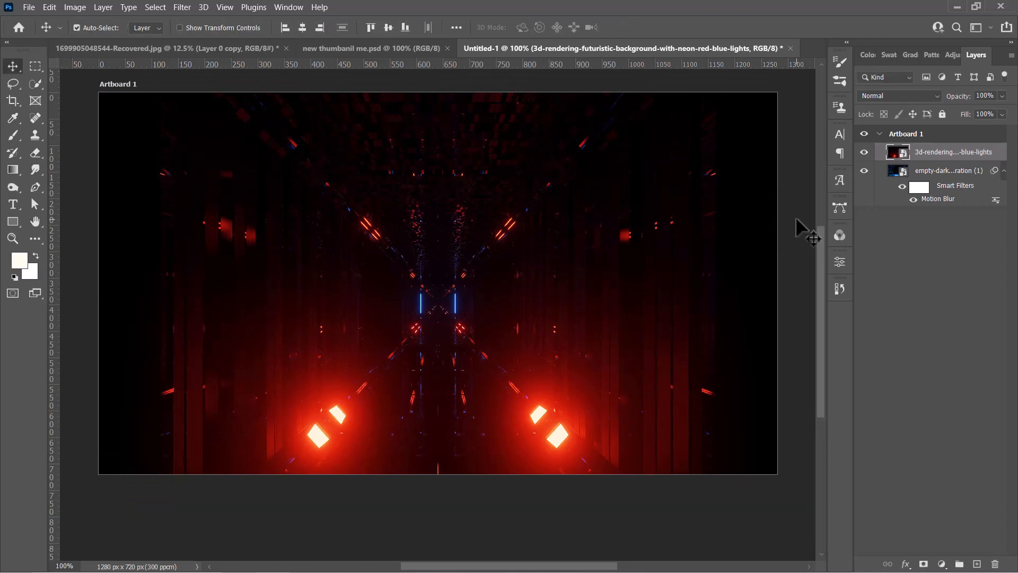
# Set the blend mode of the neon red-blue lights layer to Lighten
pyautogui.click(794, 233)
pyautogui.scroll(2, 792, 231)
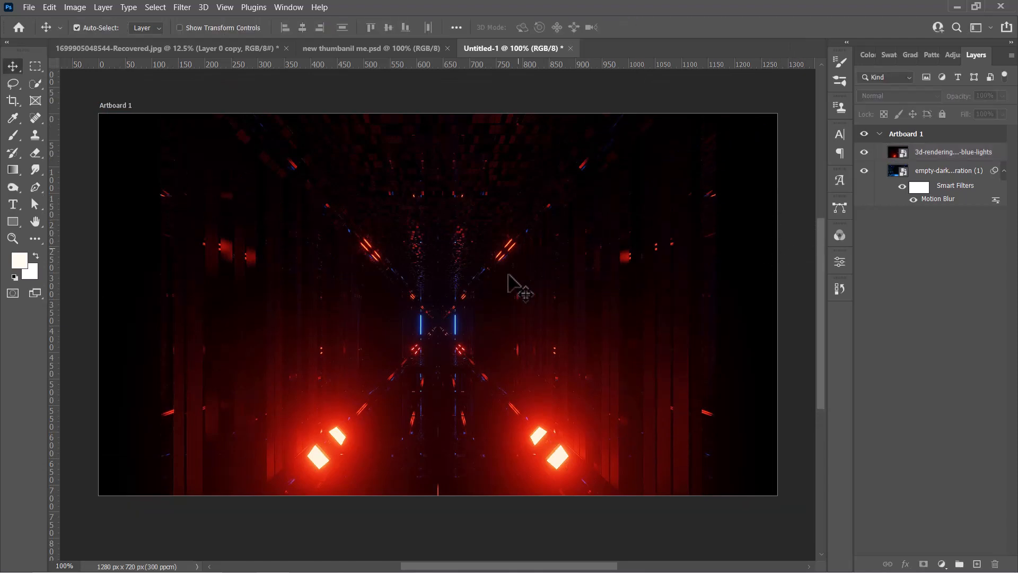
pyautogui.click(532, 239)
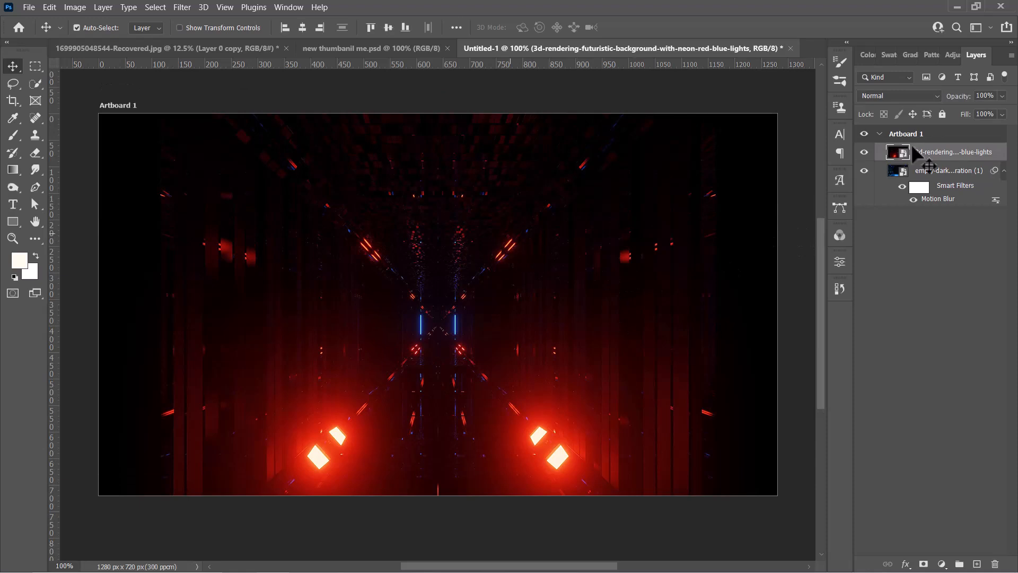
pyautogui.click(892, 96)
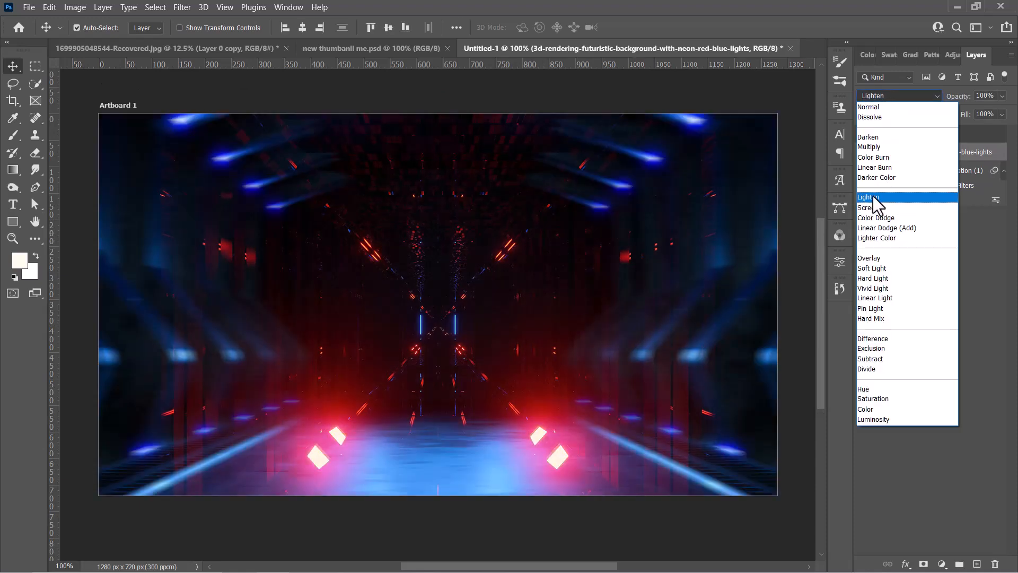
pyautogui.click(874, 199)
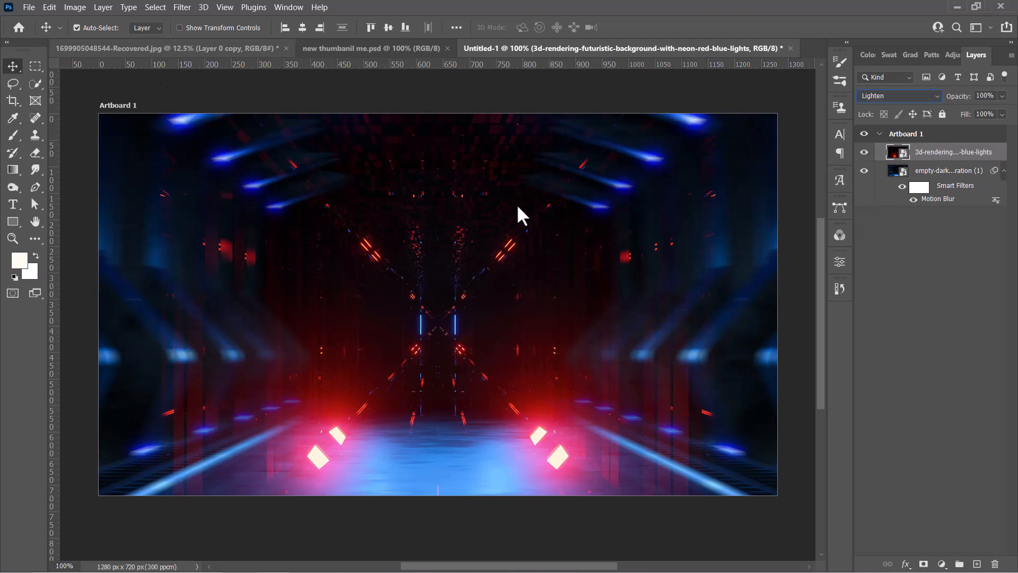
# Bring the cut-out portrait of the man from the recovered JPG document into the thumbnail artboard as the uppermost layer
pyautogui.hotkey('ctrl', 'Tab')
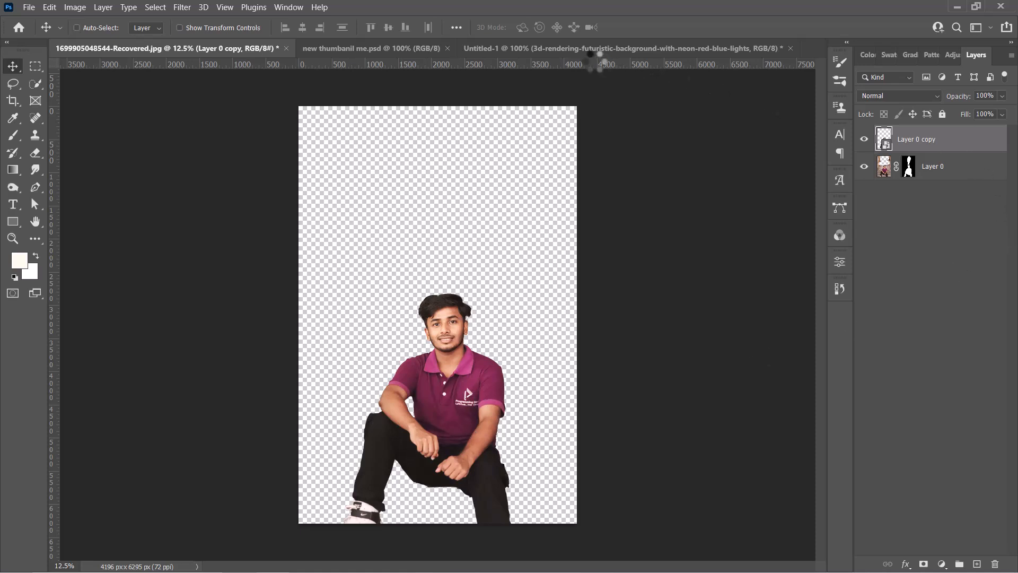
pyautogui.click(578, 48)
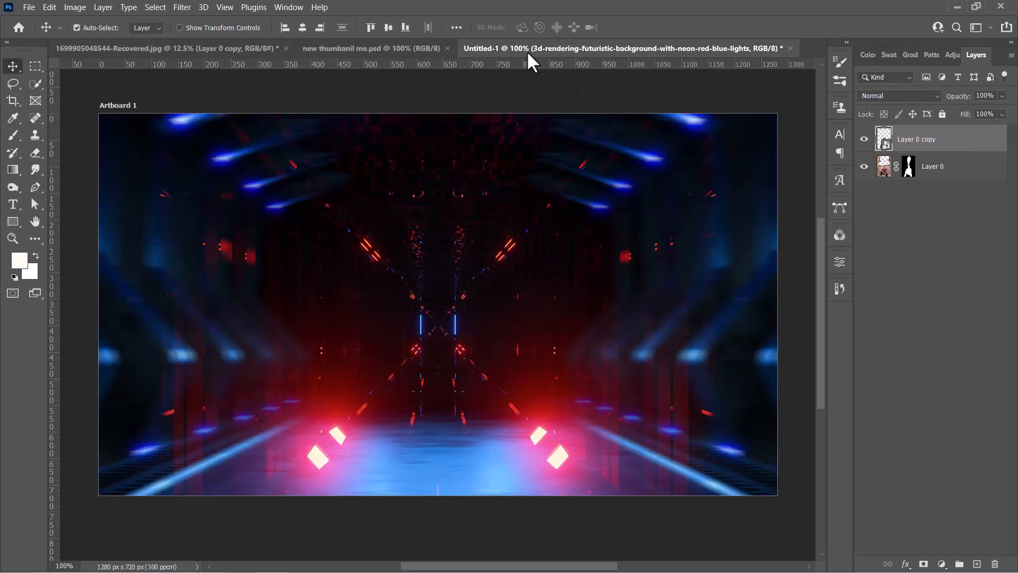
pyautogui.moveTo(404, 260); pyautogui.dragTo(405, 261)
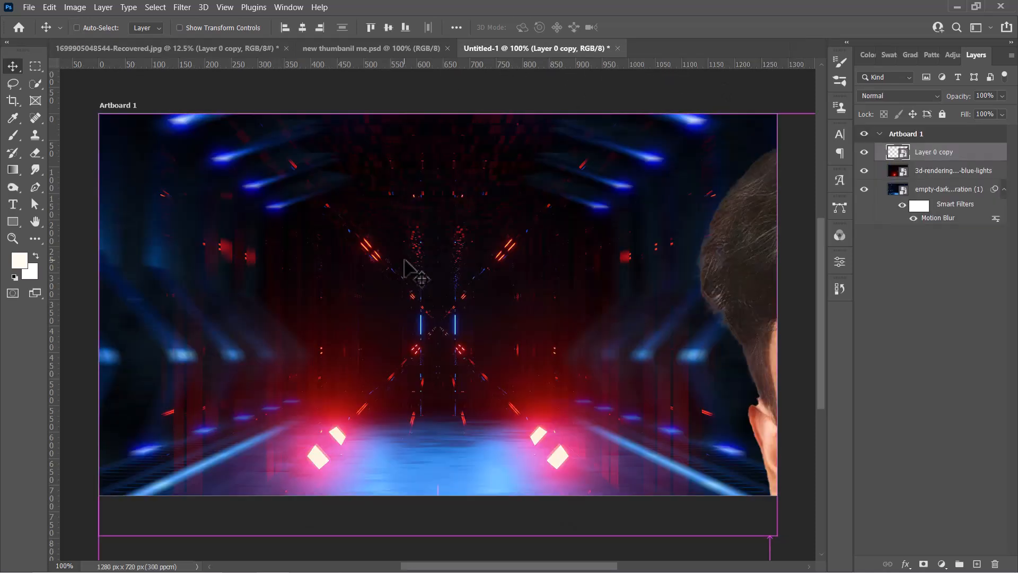
# Scale the portrait layer down to about 3.63% and position the man over the artboard's left half
pyautogui.hotkey('ctrl', '-')
pyautogui.hotkey('ctrl', '-')
pyautogui.hotkey('ctrl', '-')
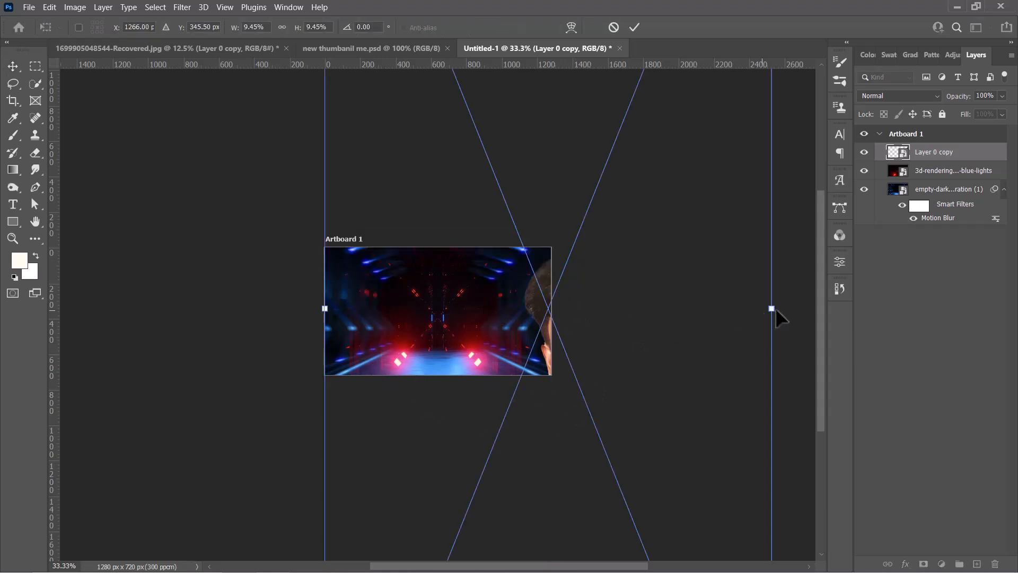
pyautogui.moveTo(772, 309); pyautogui.dragTo(384, 286)
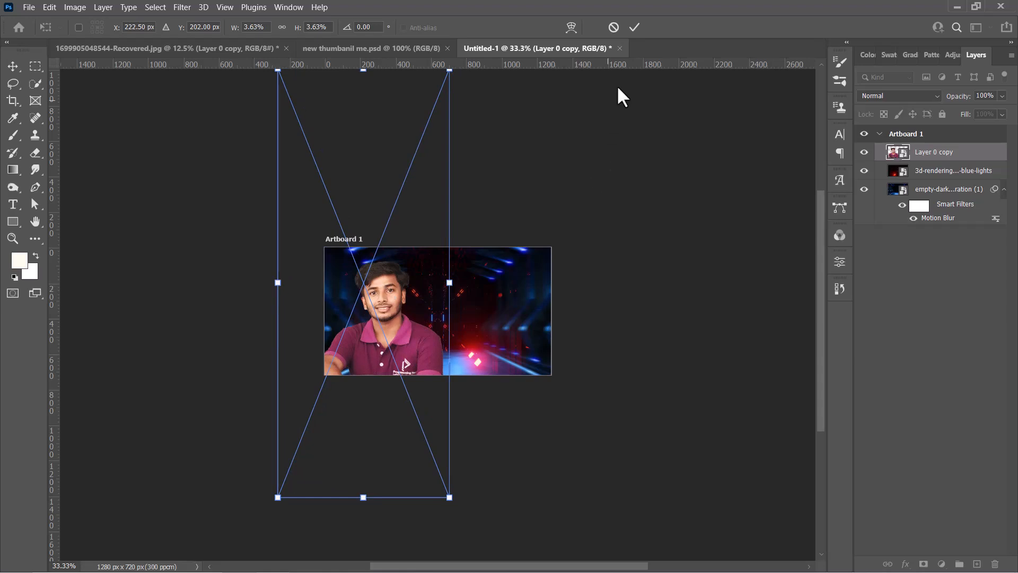
pyautogui.click(634, 28)
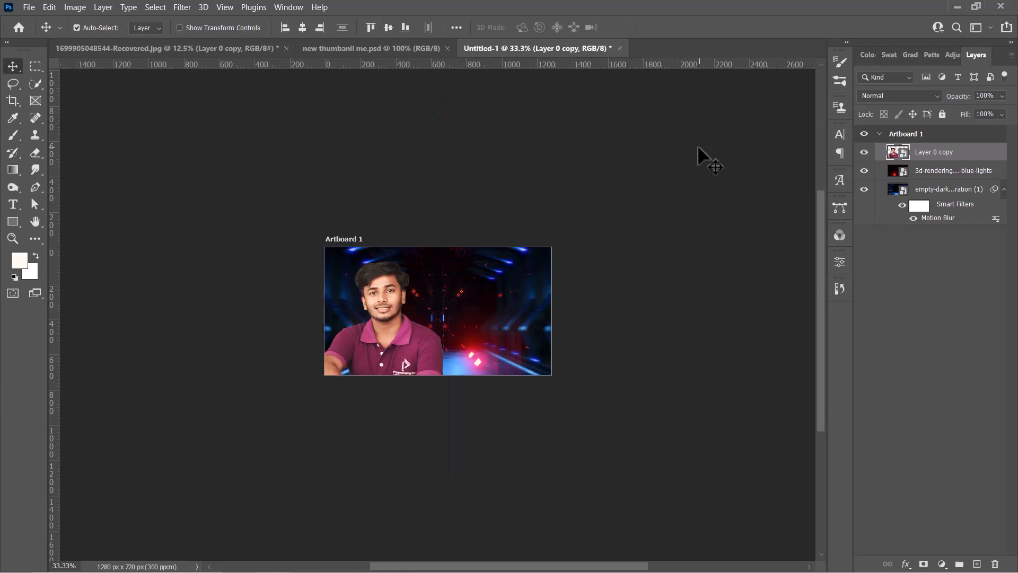
# Refine the portrait's transform, enlarging it to about 3.70% and settling it lower and further left on the artboard
pyautogui.hotkey('ctrl', 't')
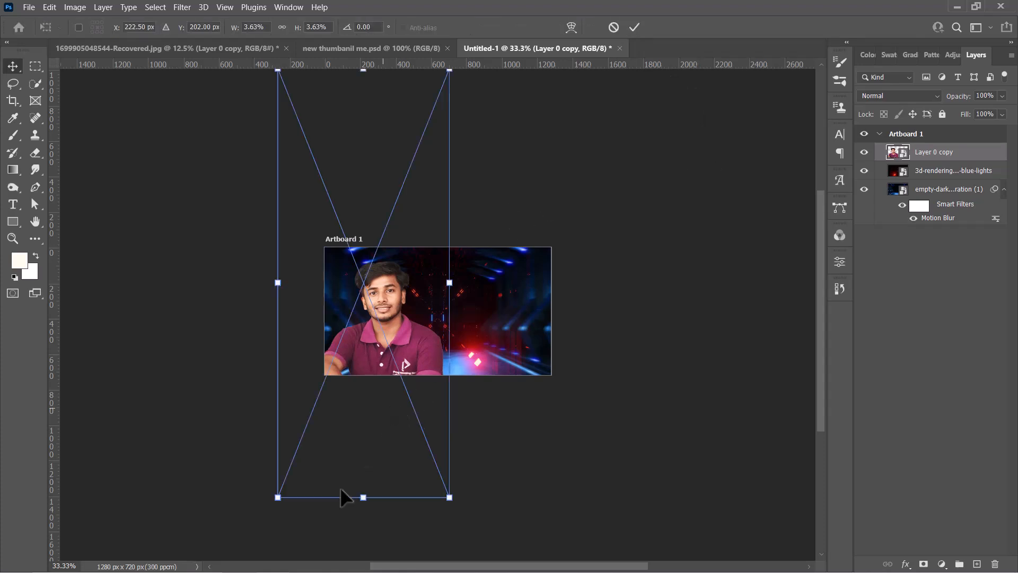
pyautogui.moveTo(362, 506); pyautogui.dragTo(360, 506)
pyautogui.click(634, 27)
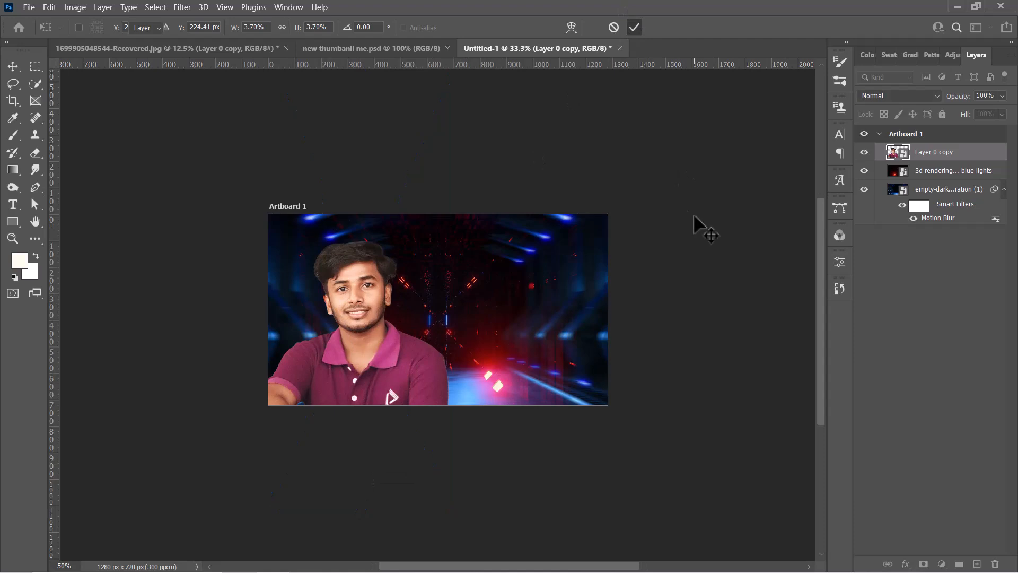
pyautogui.hotkey('ctrl', '+')
pyautogui.hotkey('ctrl', '+')
pyautogui.hotkey('ctrl', '+')
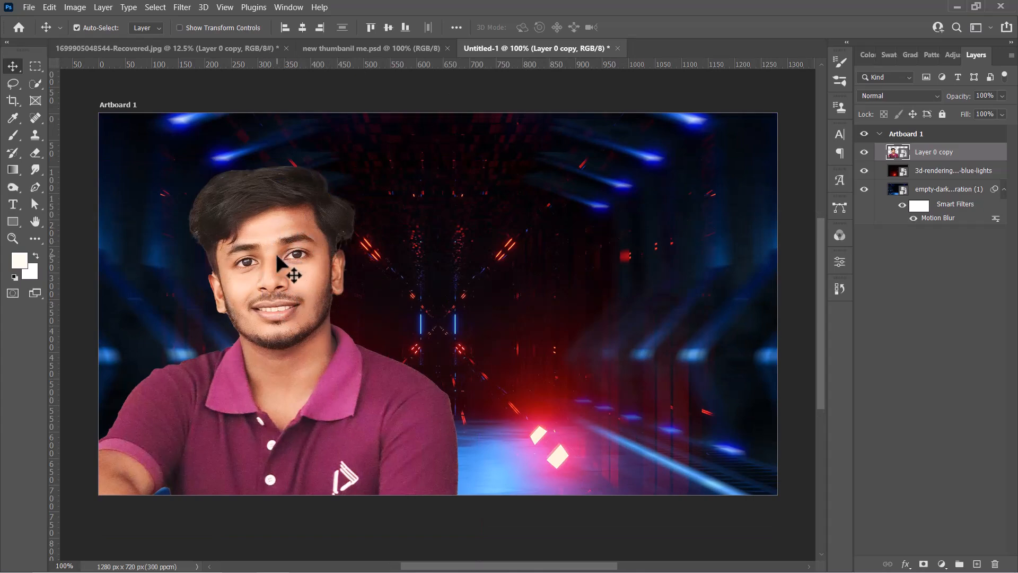
# Add a Curves adjustment darkening the midtones with input 140 and output 119, and clip it to the portrait layer
pyautogui.click(942, 565)
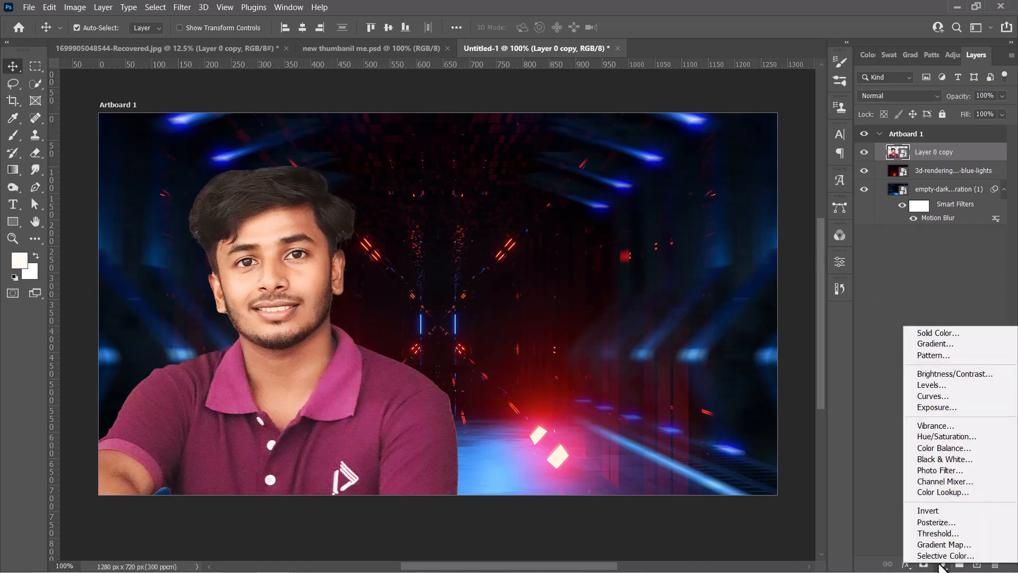
pyautogui.click(928, 395)
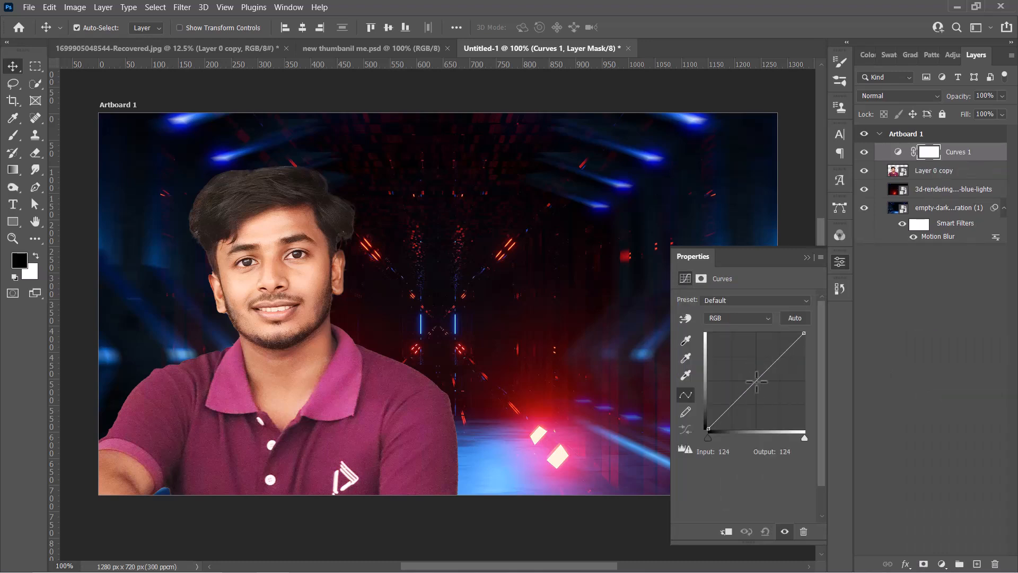
pyautogui.moveTo(760, 384); pyautogui.dragTo(762, 385)
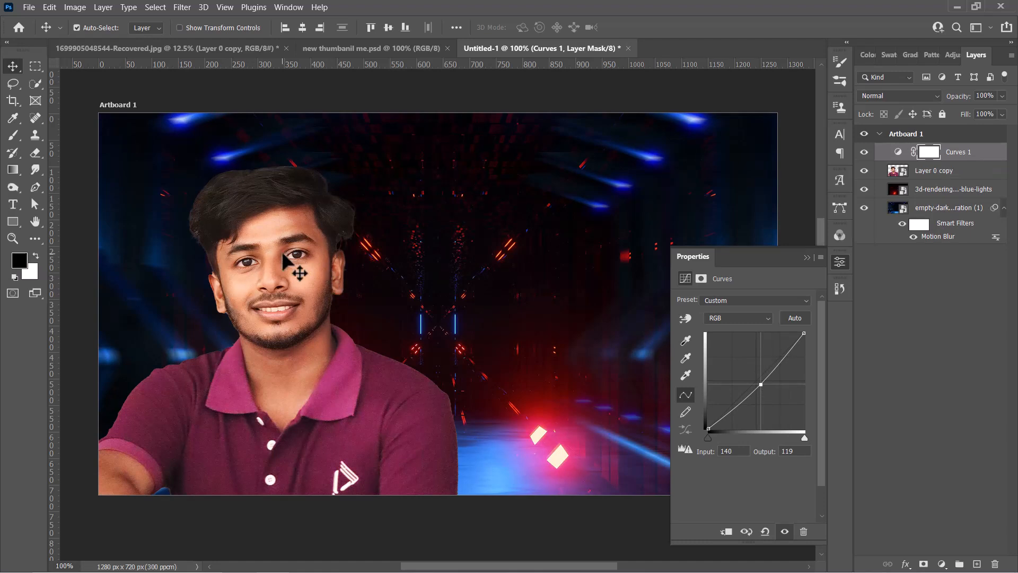
pyautogui.click(807, 258)
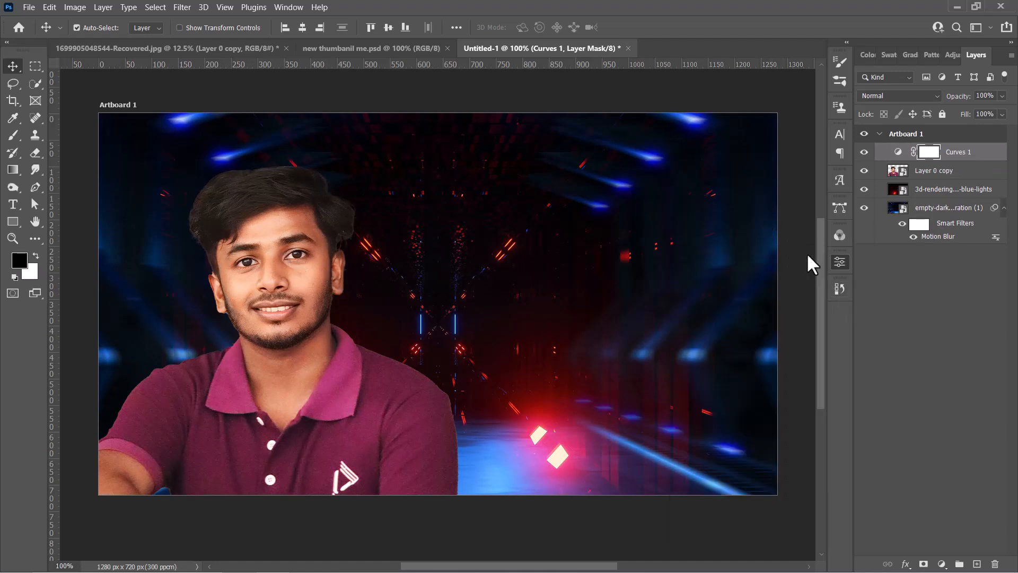
pyautogui.keyDown('alt'); pyautogui.click(912, 160); pyautogui.keyUp('alt')
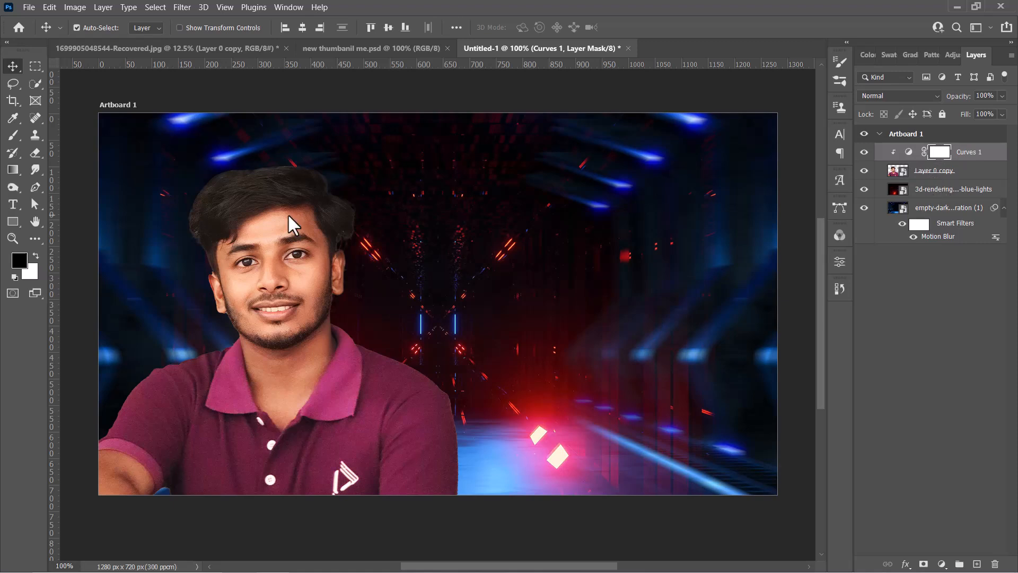
# Apply Levels to the portrait layer with the black input at 6 and the white input lowered slightly to boost contrast
pyautogui.click(327, 289)
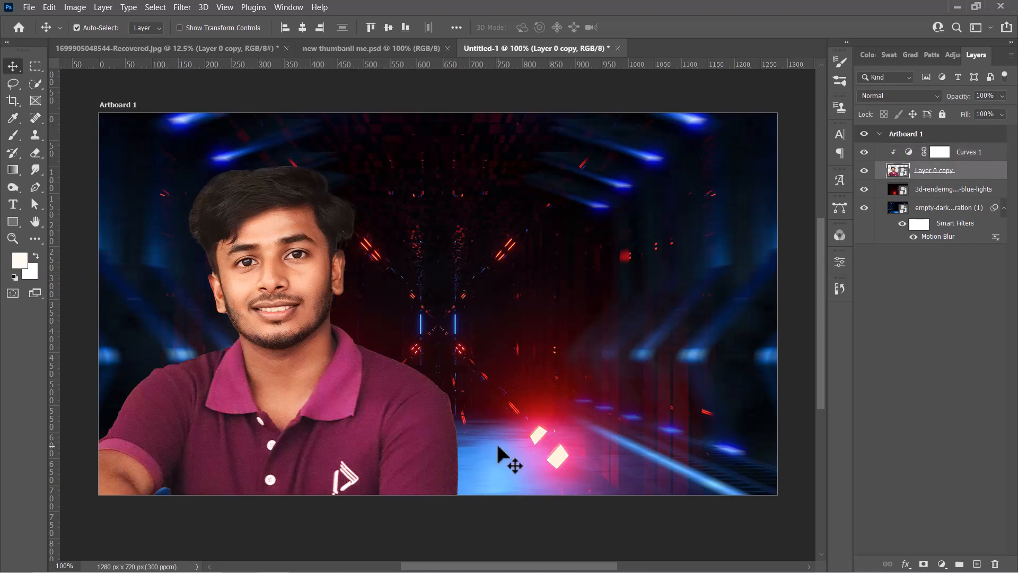
pyautogui.click(71, 8)
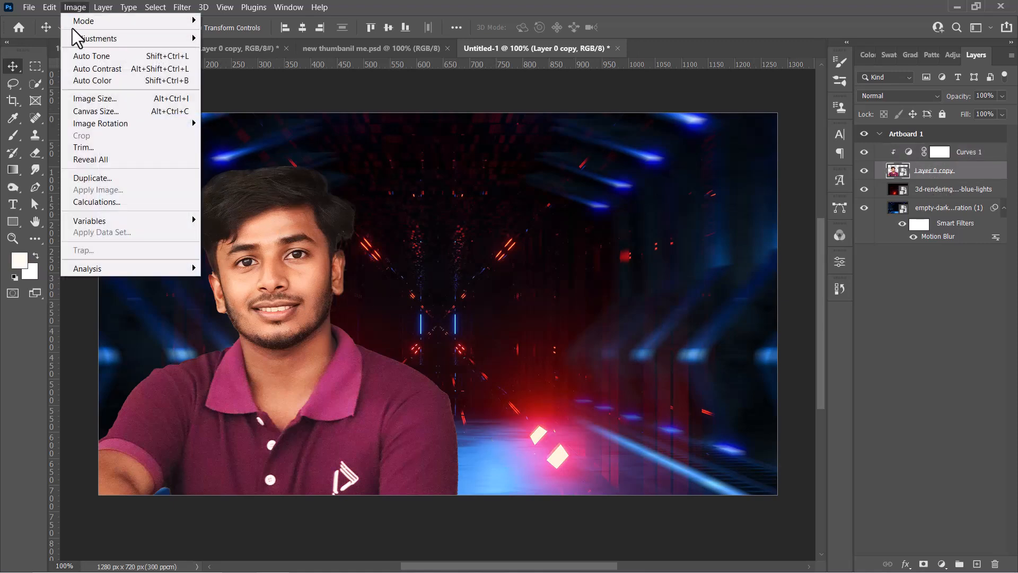
pyautogui.moveTo(75, 40)
pyautogui.click(210, 53)
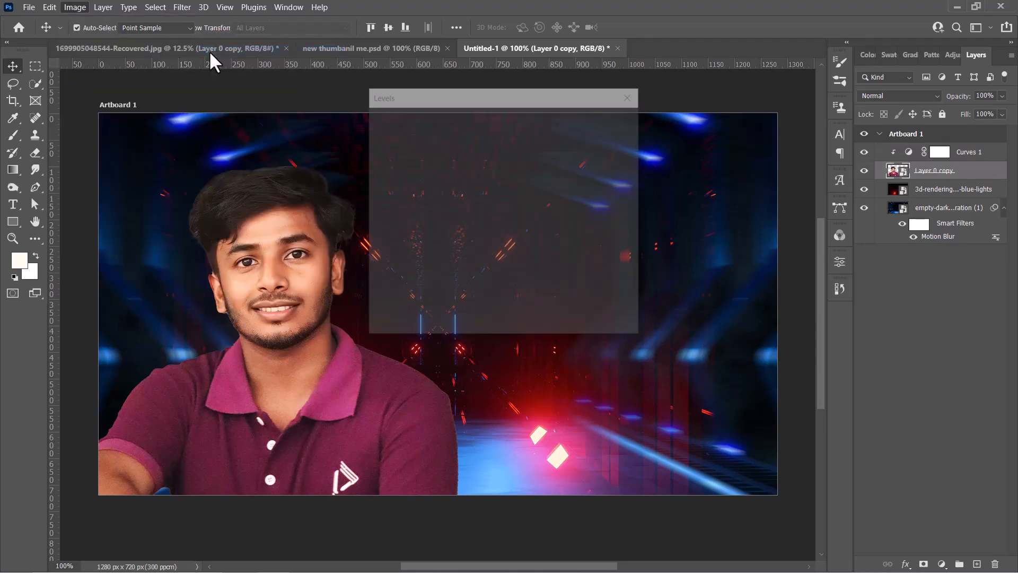
pyautogui.moveTo(381, 246); pyautogui.dragTo(384, 245)
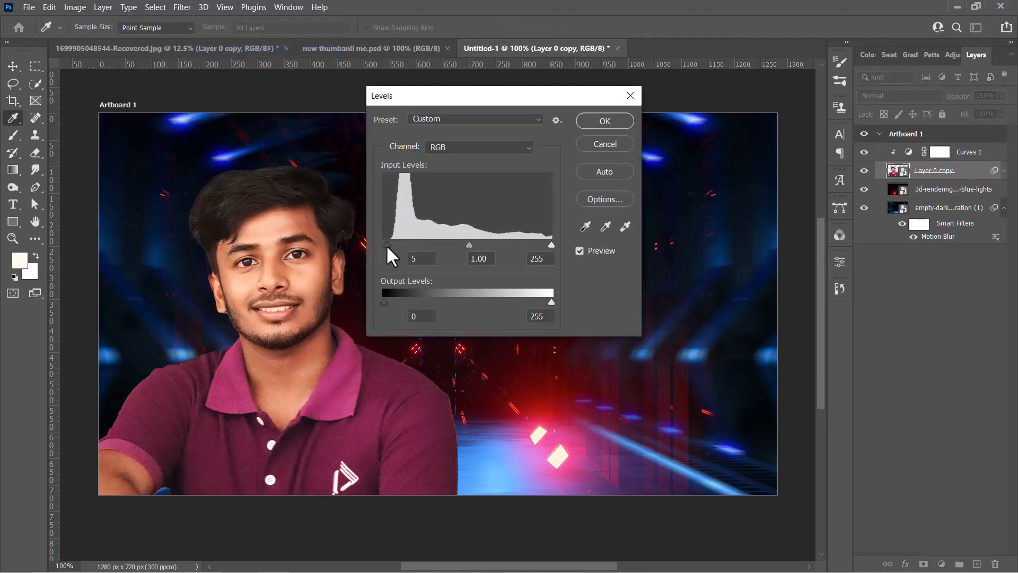
pyautogui.moveTo(554, 244); pyautogui.dragTo(545, 244)
pyautogui.click(542, 244)
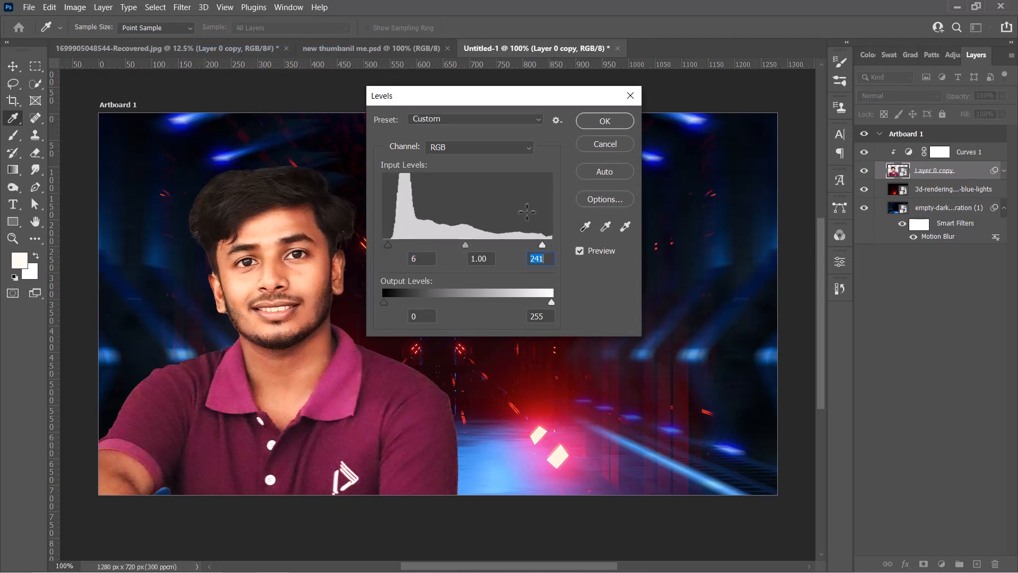
pyautogui.moveTo(541, 247); pyautogui.dragTo(539, 247)
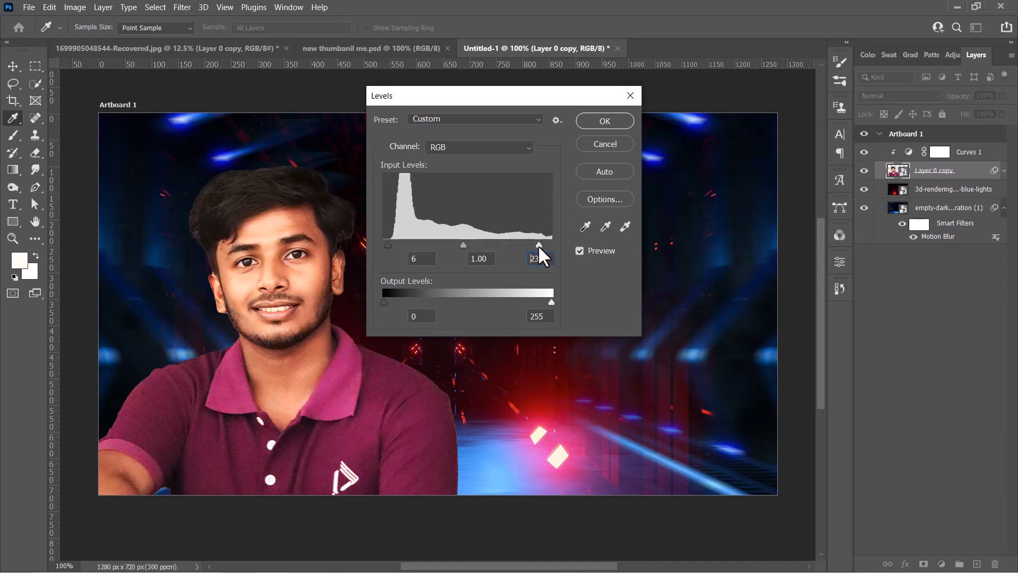
pyautogui.click(605, 121)
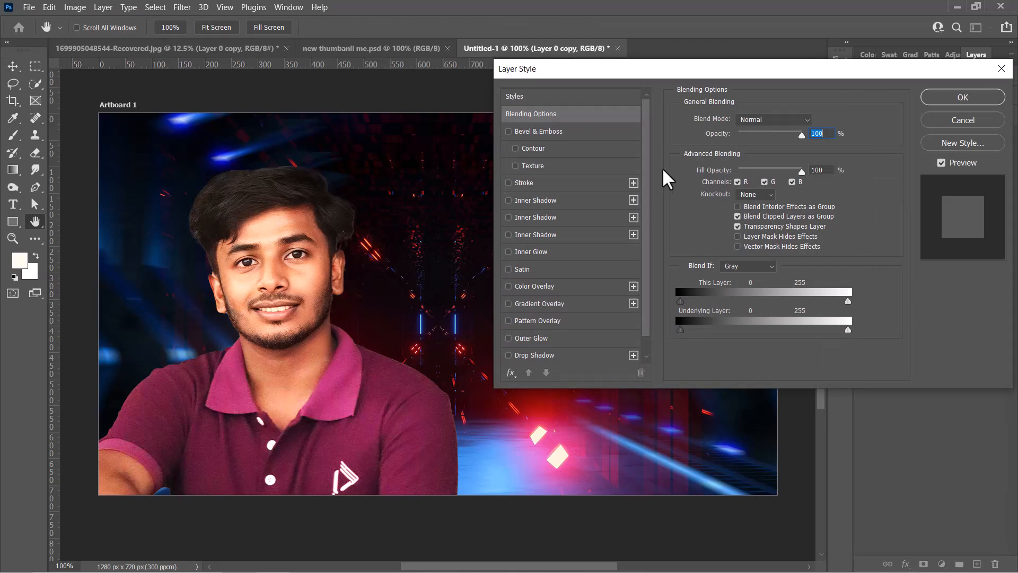
# Give the portrait layer a white drop shadow with 100% spread, 0 px size, angle -23° and distance 7 px
pyautogui.moveTo(639, 69); pyautogui.dragTo(566, 69)
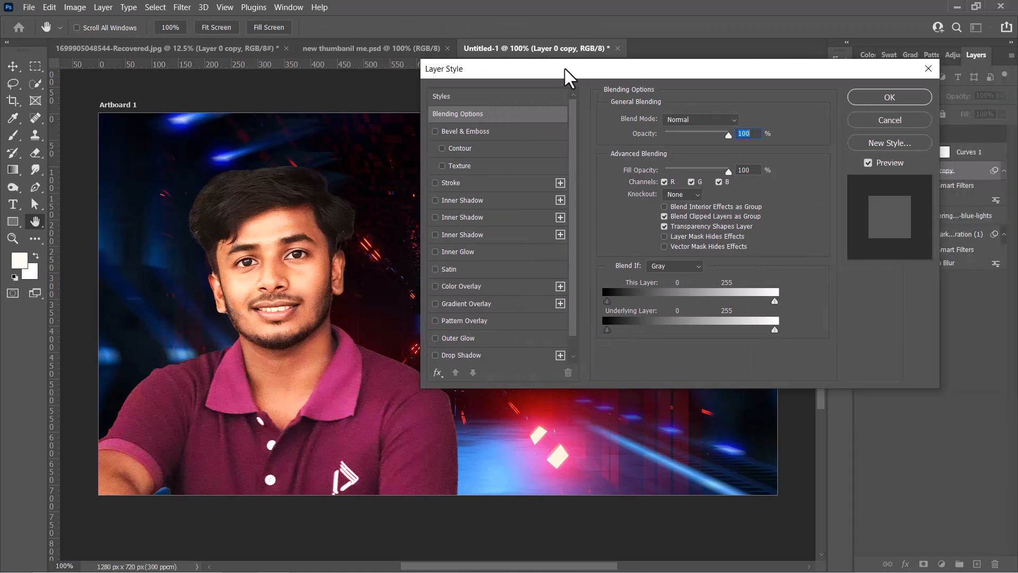
pyautogui.scroll(-1, 471, 339)
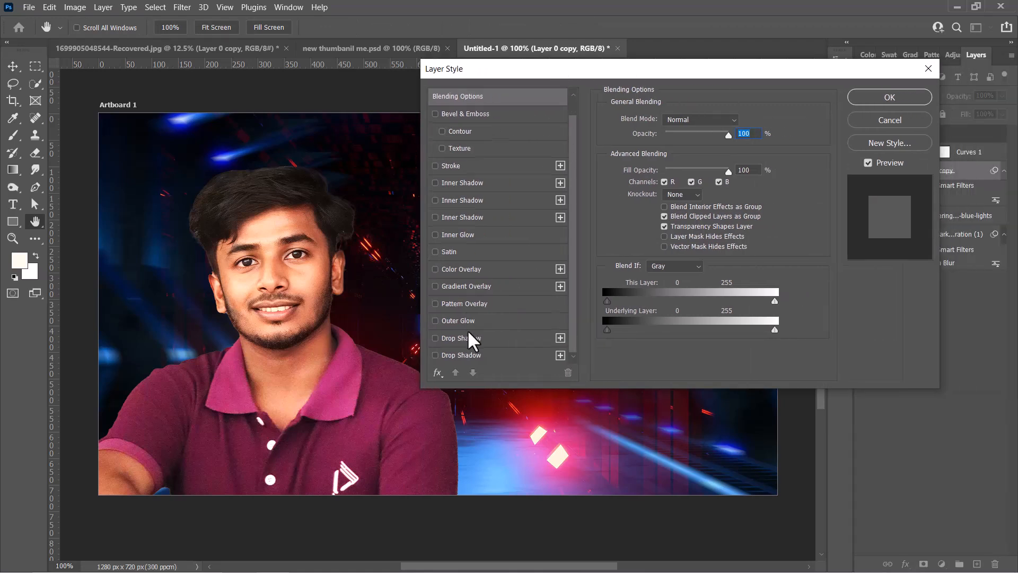
pyautogui.click(436, 337)
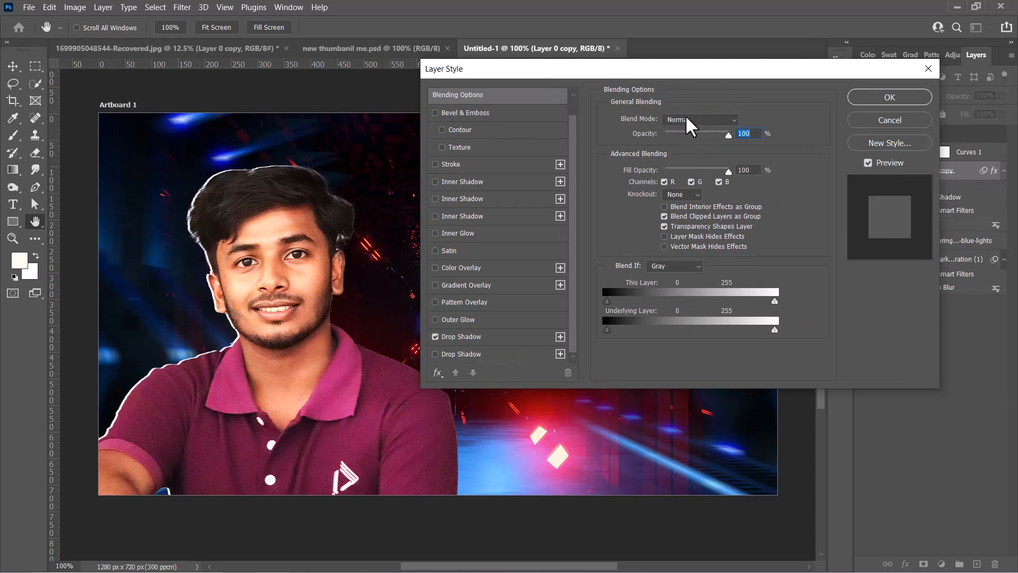
pyautogui.click(489, 341)
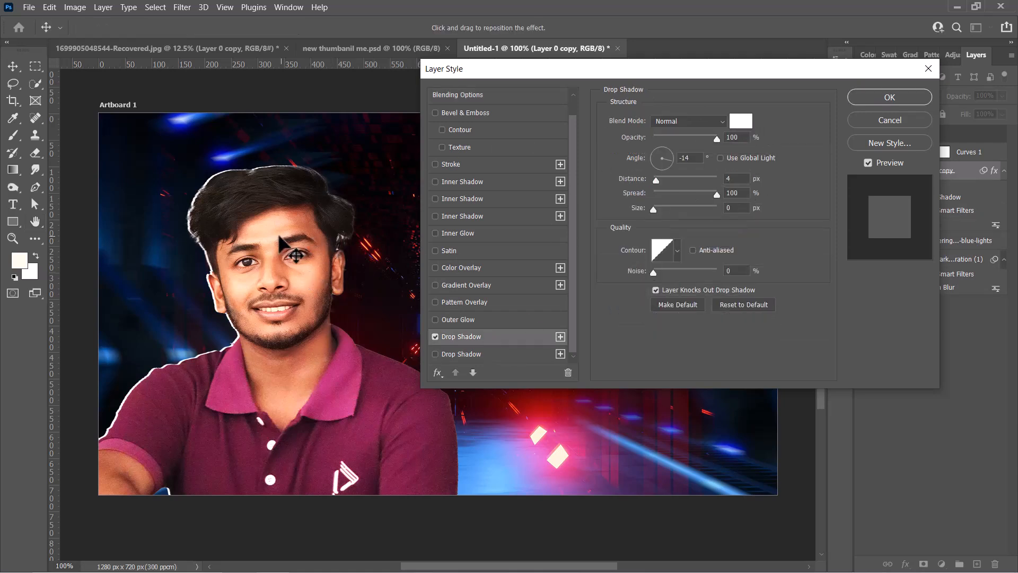
pyautogui.moveTo(278, 236); pyautogui.dragTo(280, 237)
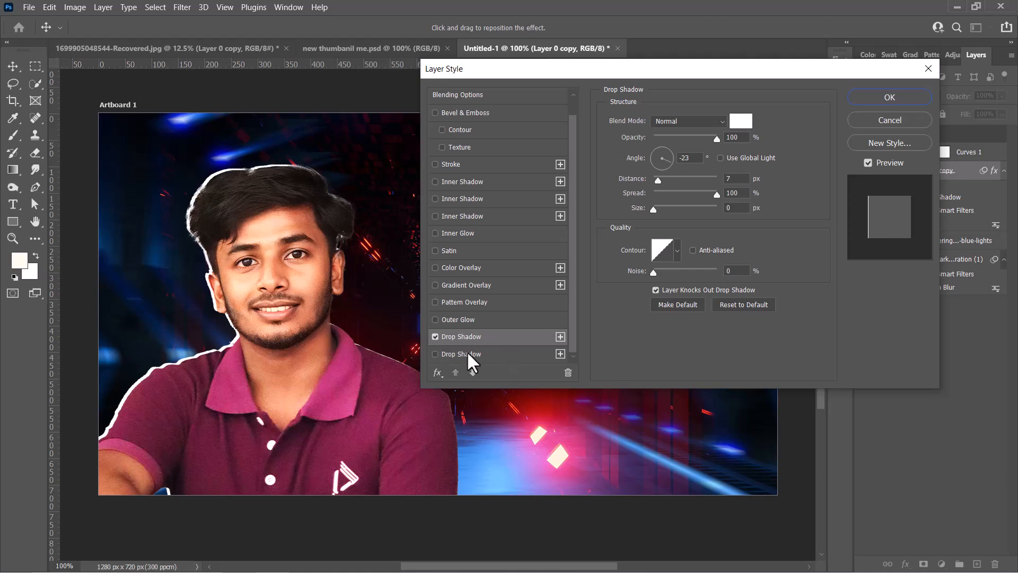
# Enable a second drop shadow on the portrait with size and distance 0 px, and change its colour to yellow #fff109
pyautogui.click(494, 354)
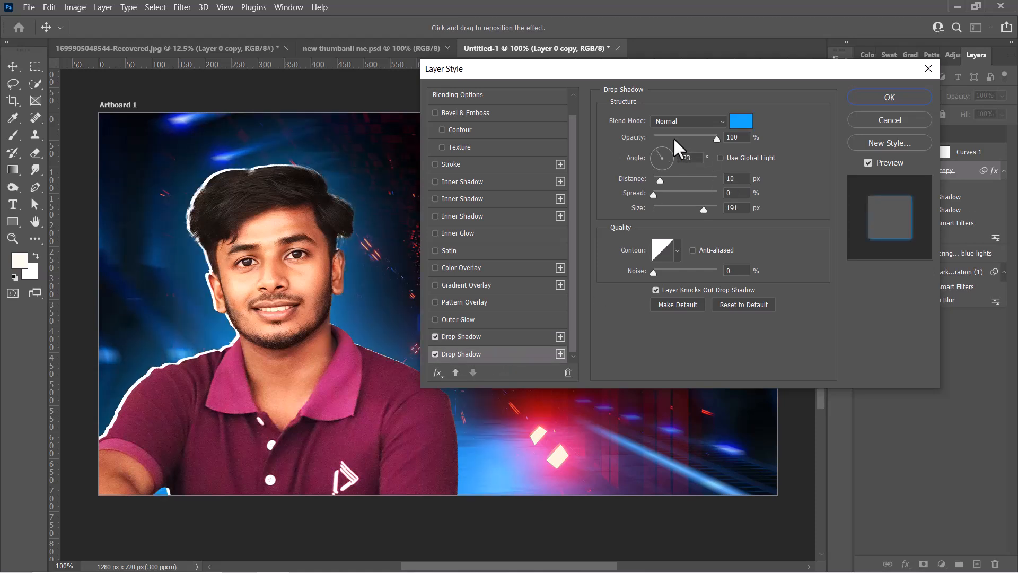
pyautogui.moveTo(658, 207); pyautogui.dragTo(648, 204)
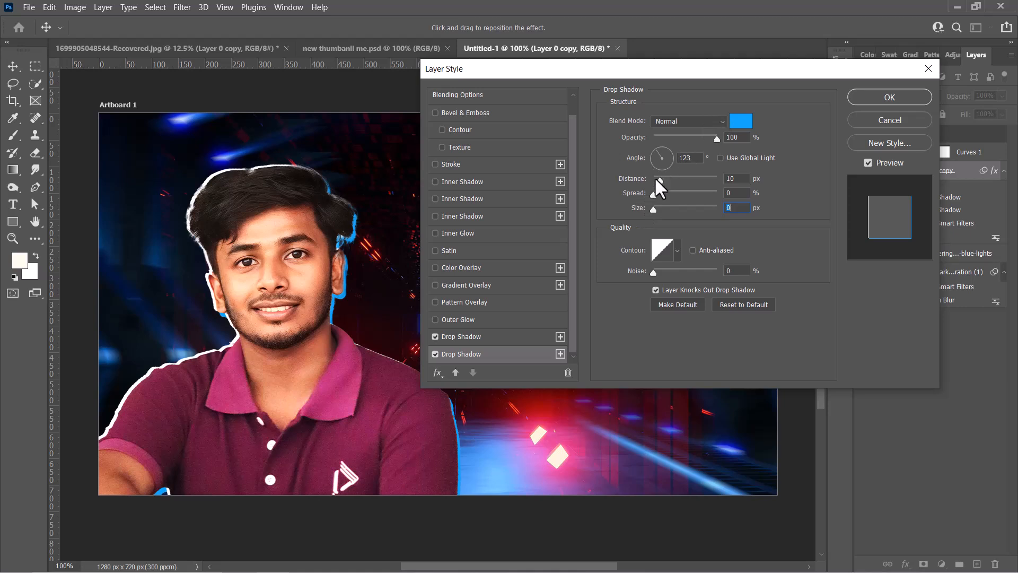
pyautogui.click(652, 179)
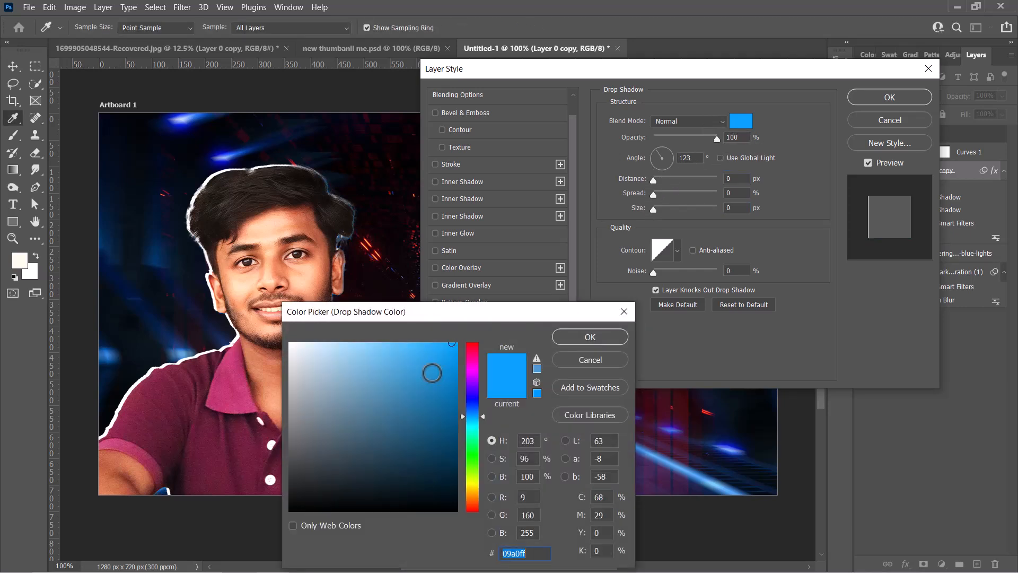
pyautogui.click(475, 484)
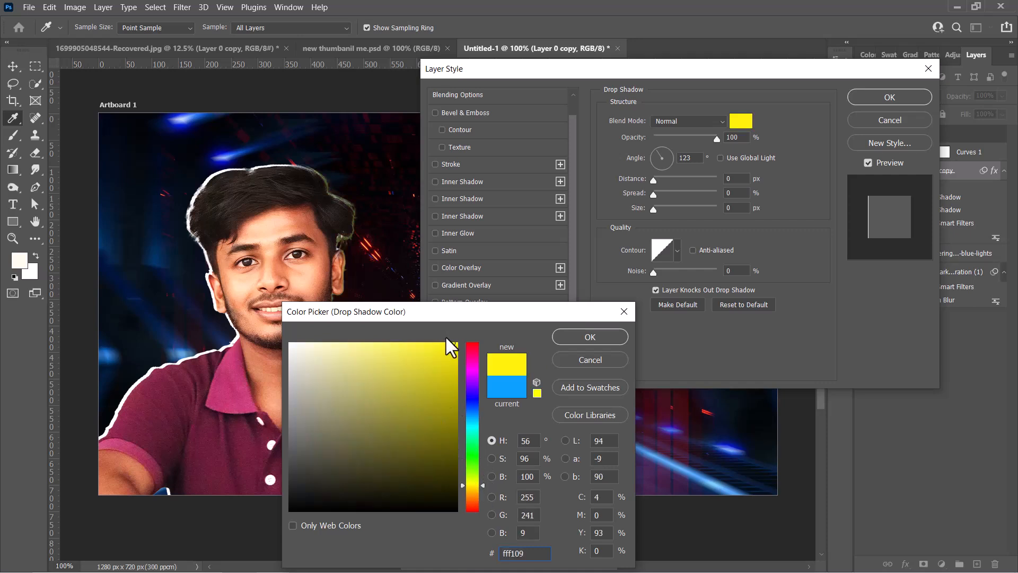
pyautogui.click(591, 336)
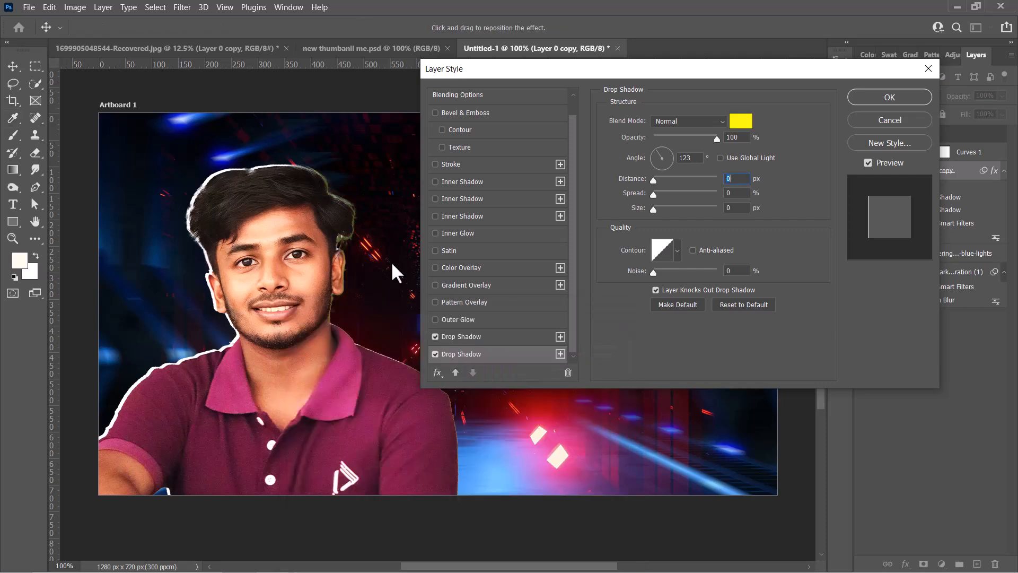
# Cast the yellow drop shadow along the portrait's opposite edge at angle -153° and distance 4 px, and apply the layer style
pyautogui.moveTo(319, 247); pyautogui.dragTo(355, 239)
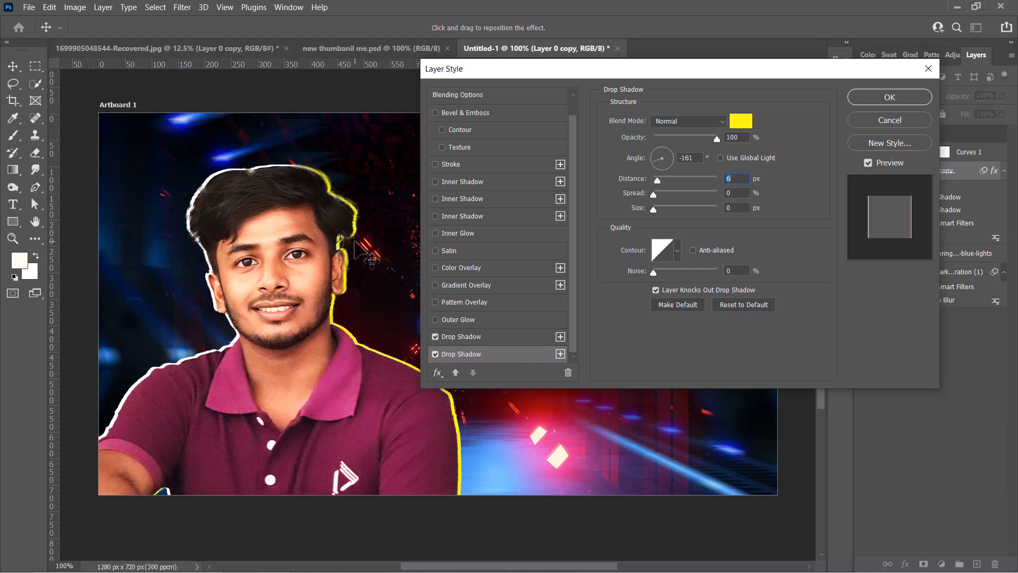
pyautogui.moveTo(319, 246); pyautogui.dragTo(319, 247)
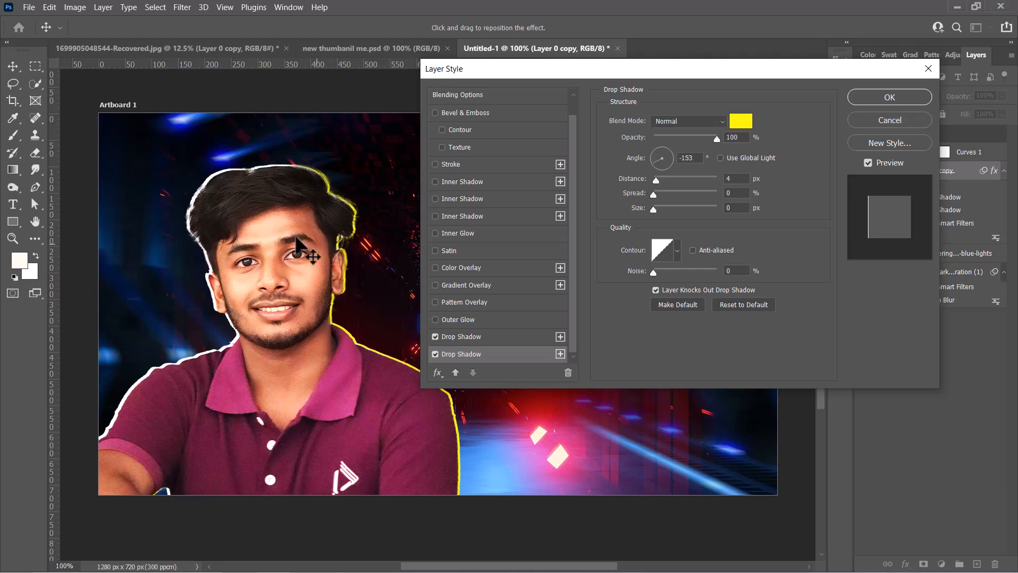
pyautogui.click(868, 94)
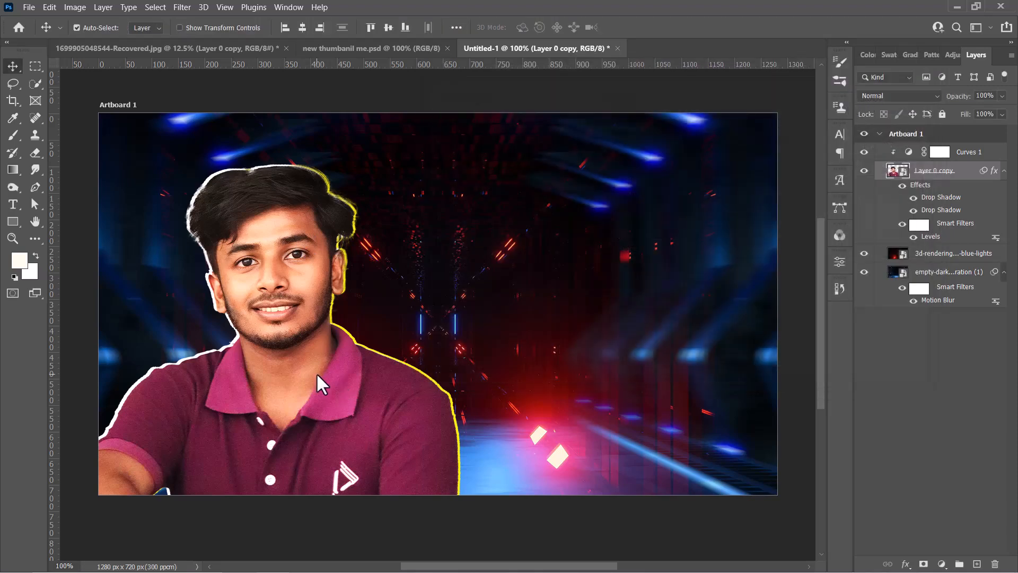
# Rasterize the portrait layer and erase the stray hair fringe beside the yellow rim with a 10 px eraser
pyautogui.rightClick(958, 173)
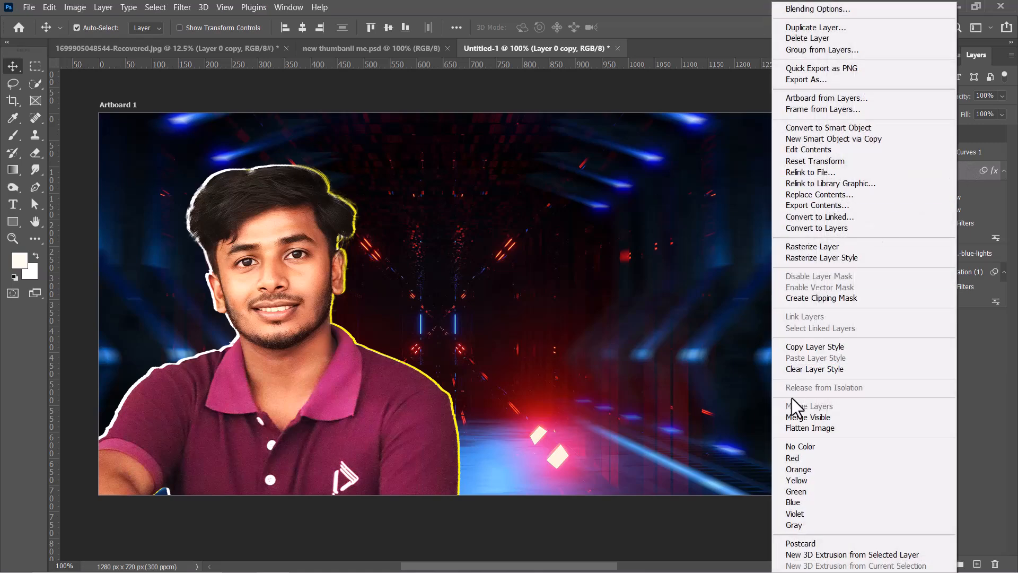
pyautogui.click(799, 248)
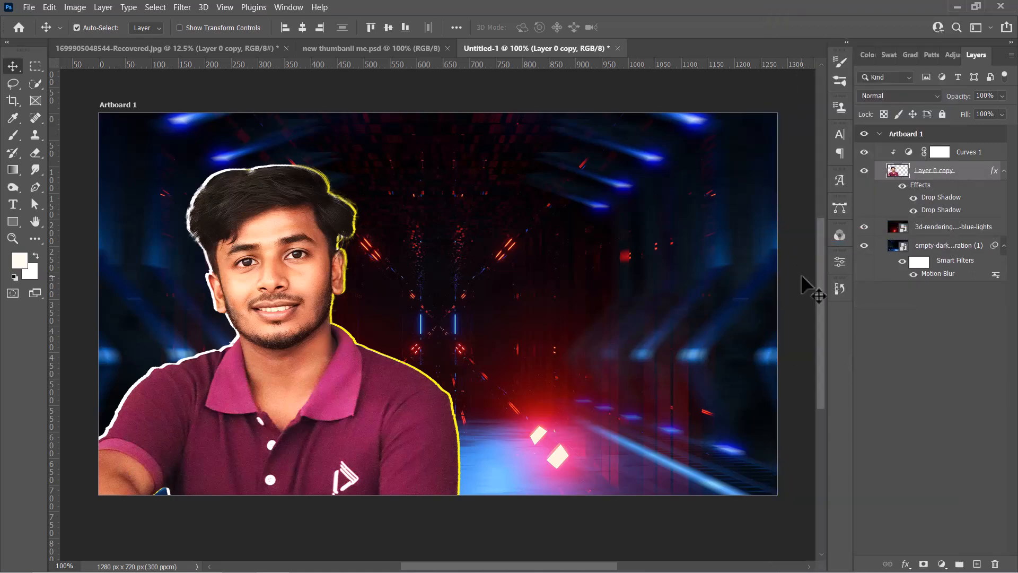
pyautogui.click(35, 154)
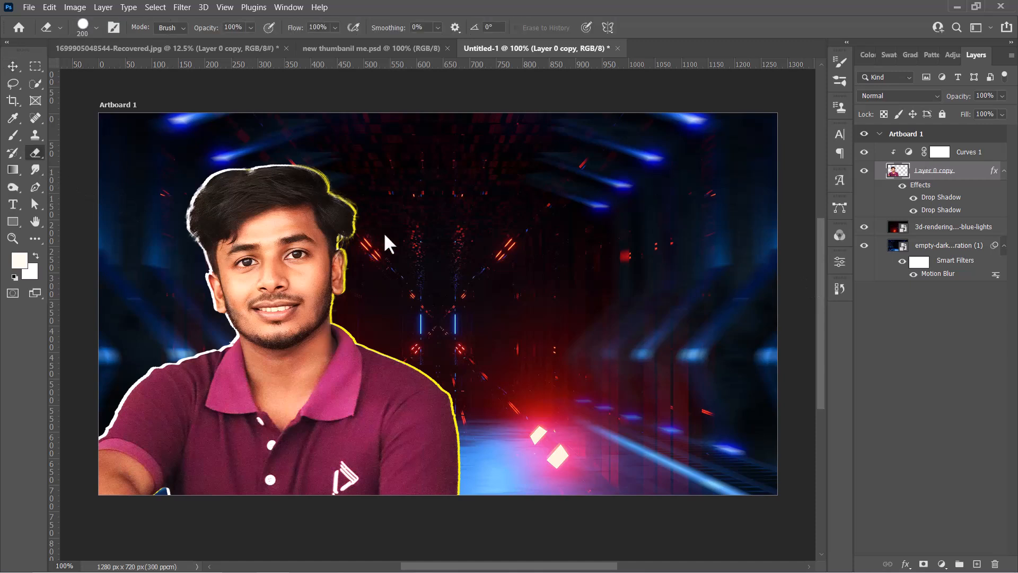
pyautogui.press('[')
pyautogui.press('[')
pyautogui.press('[')
pyautogui.press('[')
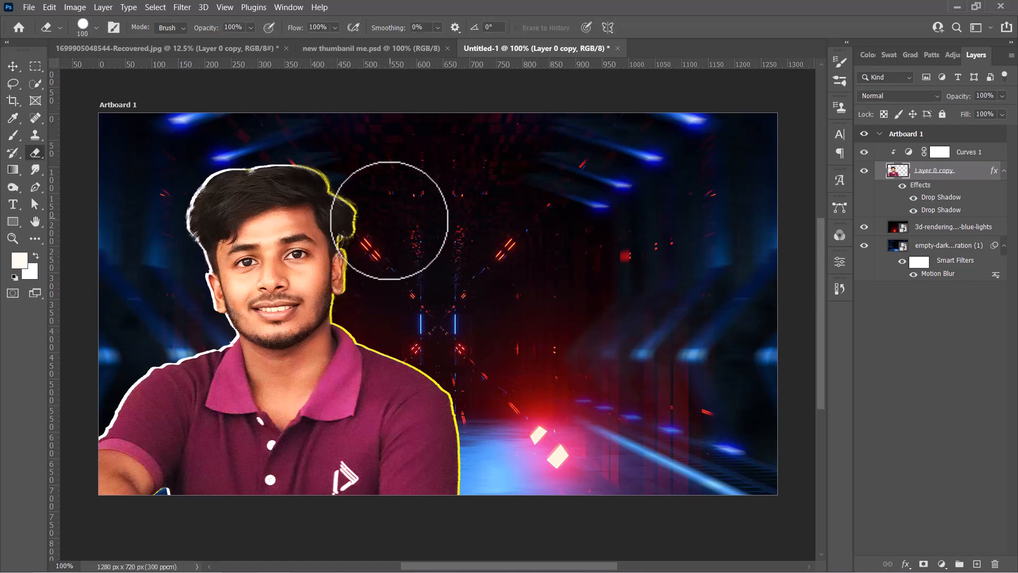
pyautogui.press('[')
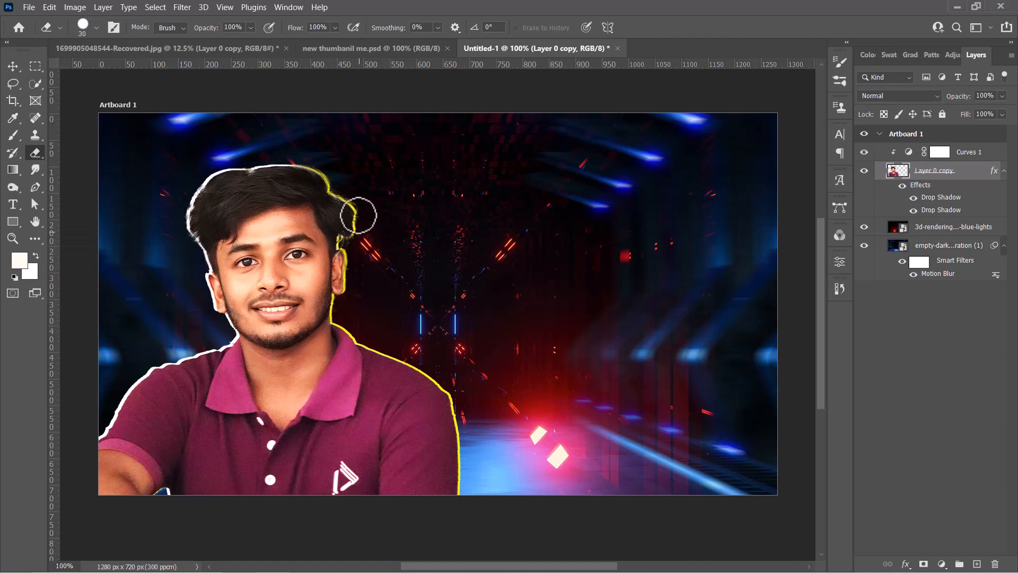
pyautogui.press('[')
pyautogui.press('[')
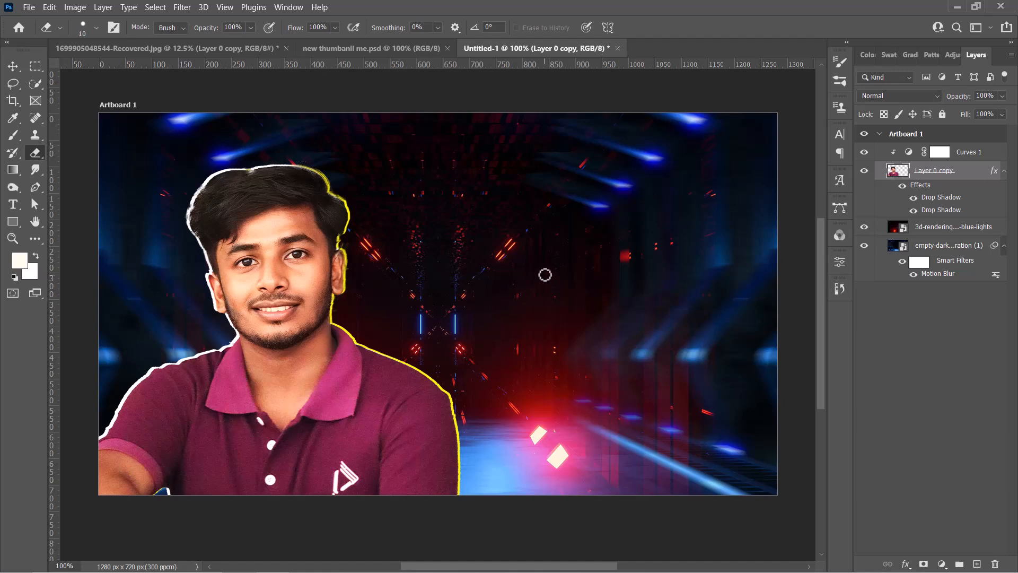
# Copy the "ADOBE PHOTOSHOP SHORT TUTORIAL" lettering from Illustrator and paste it into the Photoshop thumbnail as a Smart Object
pyautogui.click(12, 64)
pyautogui.click(178, 103)
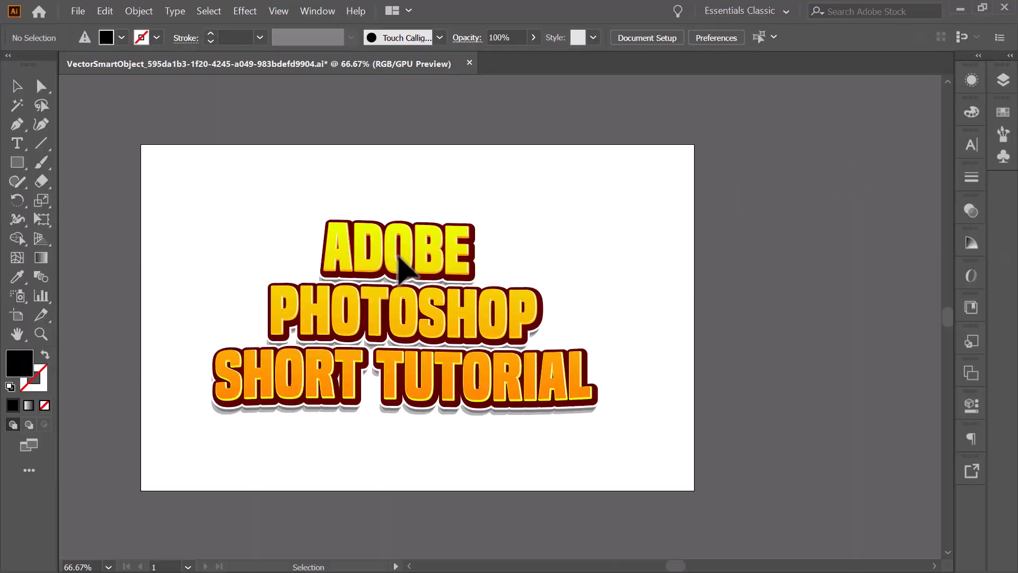
pyautogui.click(399, 257)
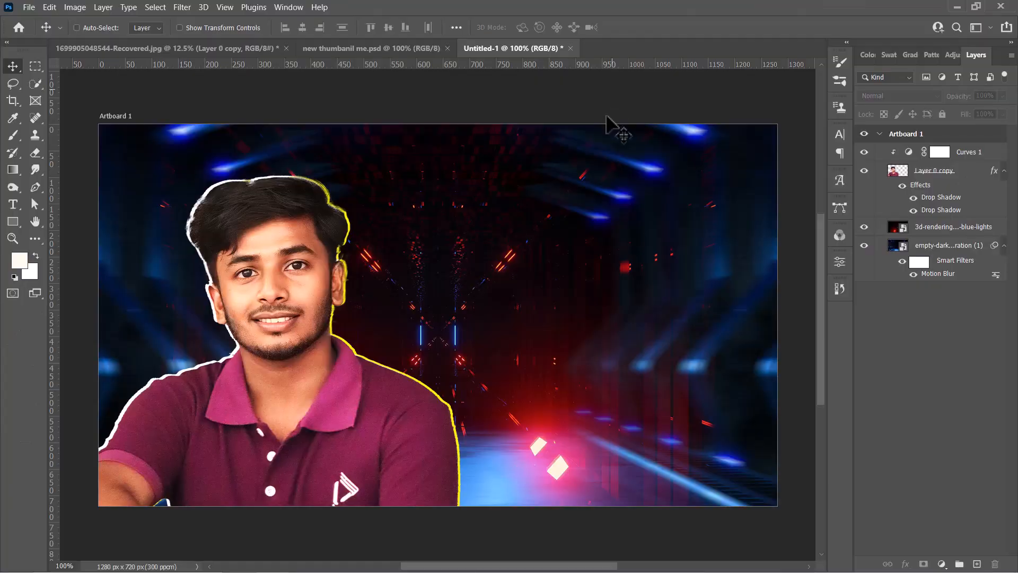
pyautogui.hotkey('ctrl', 'v')
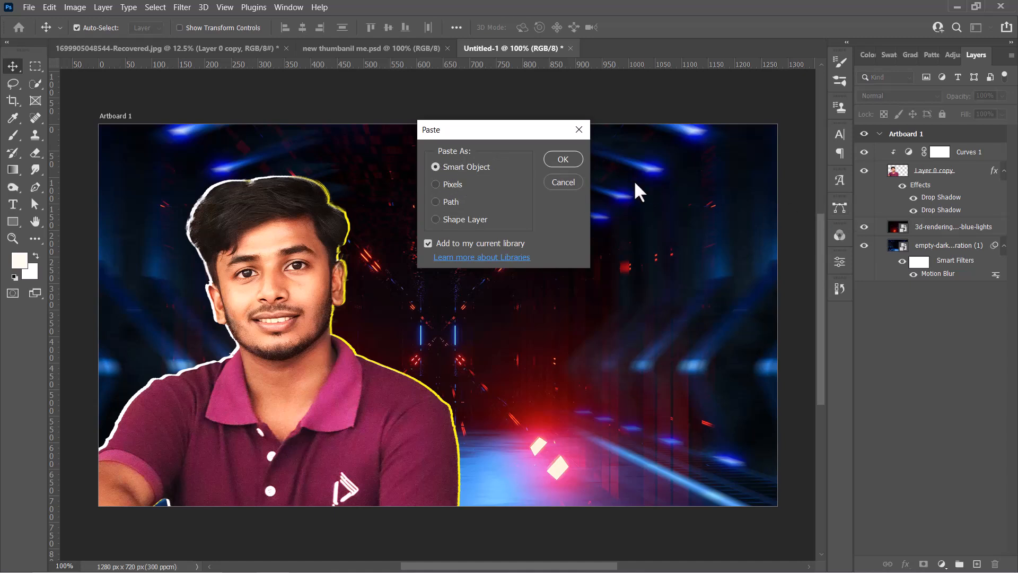
pyautogui.click(557, 157)
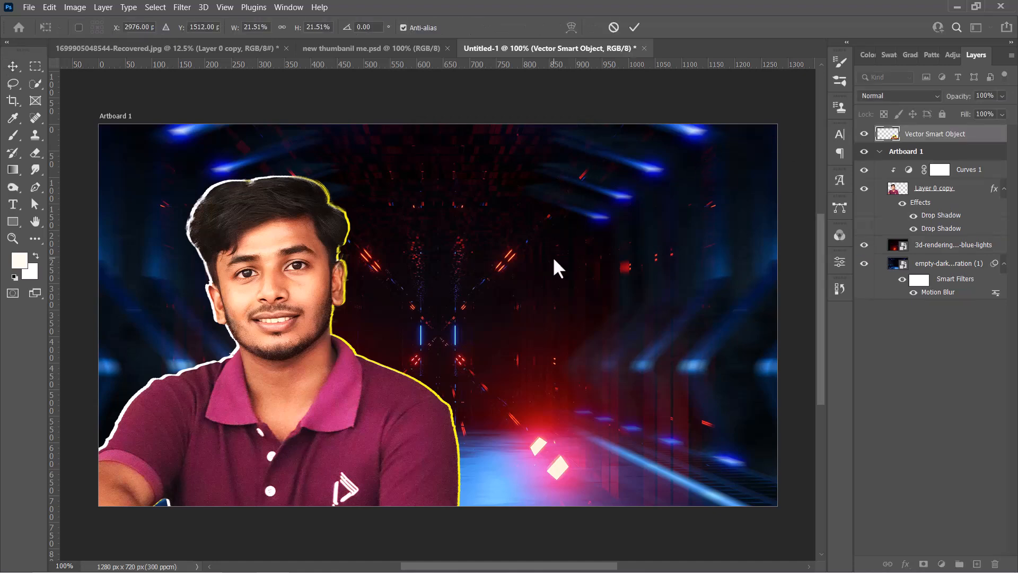
# Move the pasted title lettering from outside the canvas onto the artboard and commit the placement
pyautogui.hotkey('ctrl', '-')
pyautogui.hotkey('ctrl', '-')
pyautogui.hotkey('ctrl', '-')
pyautogui.hotkey('ctrl', '-')
pyautogui.hotkey('ctrl', '-')
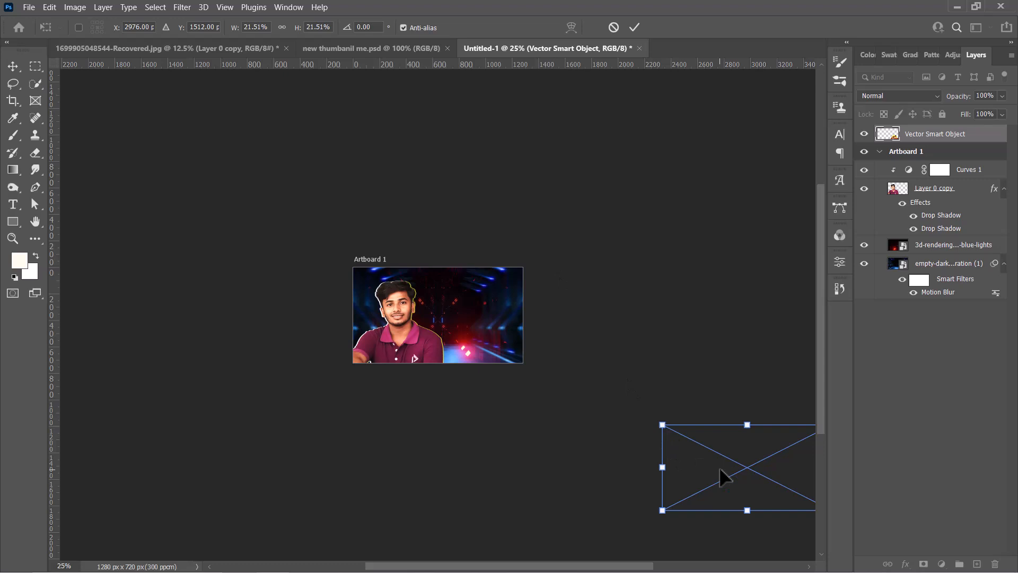
pyautogui.moveTo(732, 478); pyautogui.dragTo(449, 319)
pyautogui.click(636, 28)
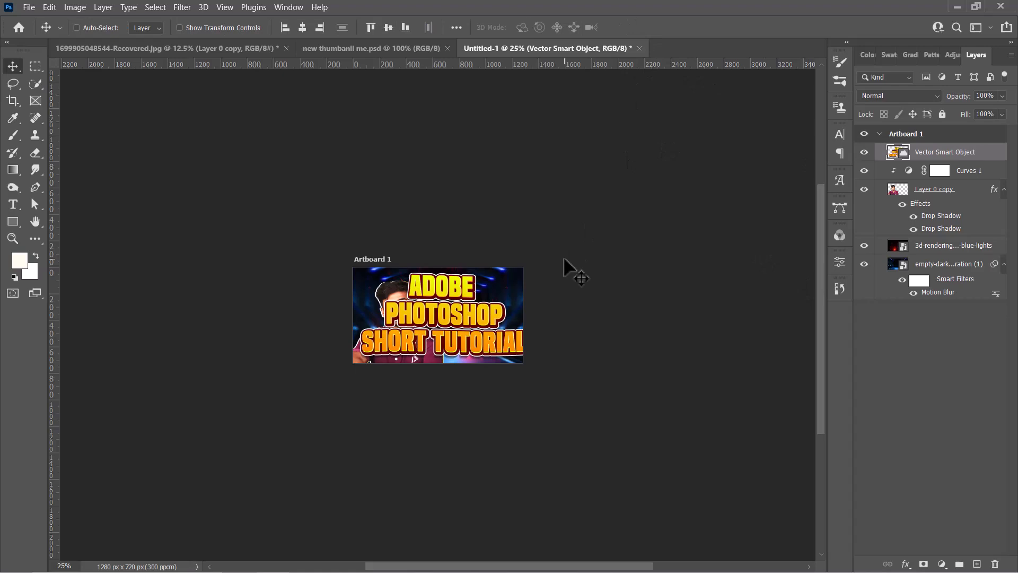
# Fit the title beside the portrait at 13.59% scale and -8.05° rotation, and shift the portrait slightly up and to the left
pyautogui.hotkey('ctrl', '+')
pyautogui.hotkey('ctrl', '+')
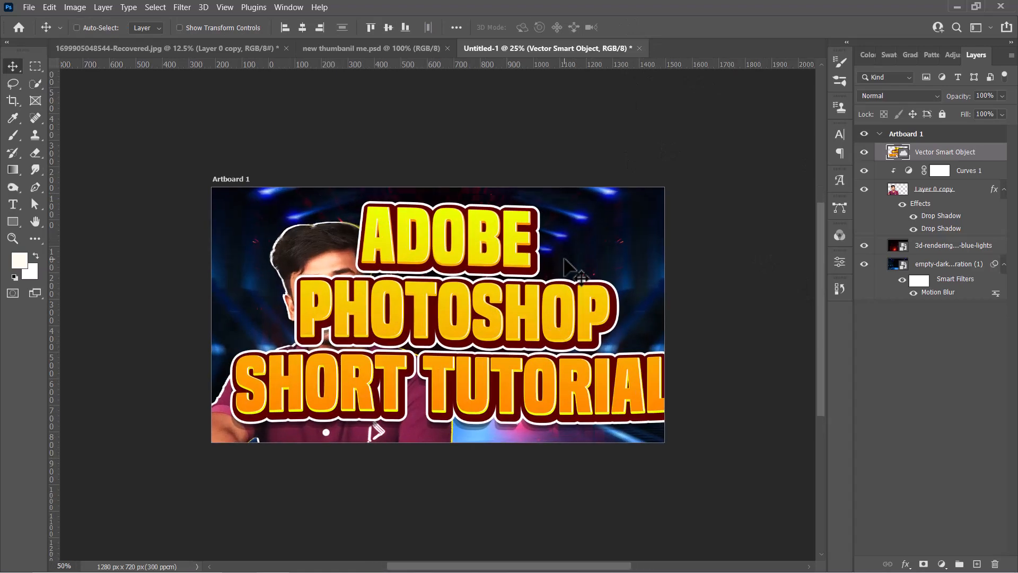
pyautogui.hotkey('ctrl', '+')
pyautogui.hotkey('ctrl', '+')
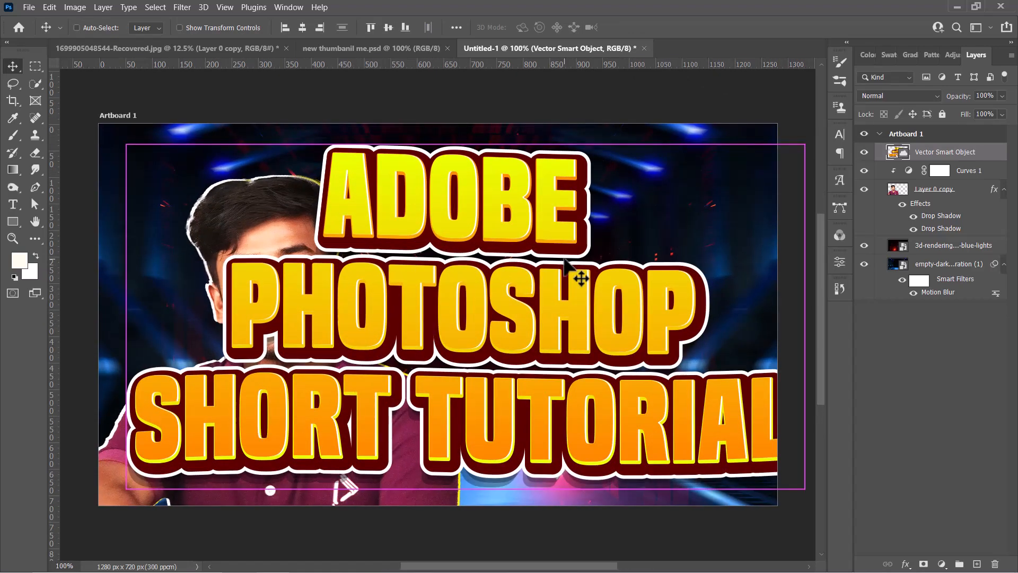
pyautogui.hotkey('ctrl', 't')
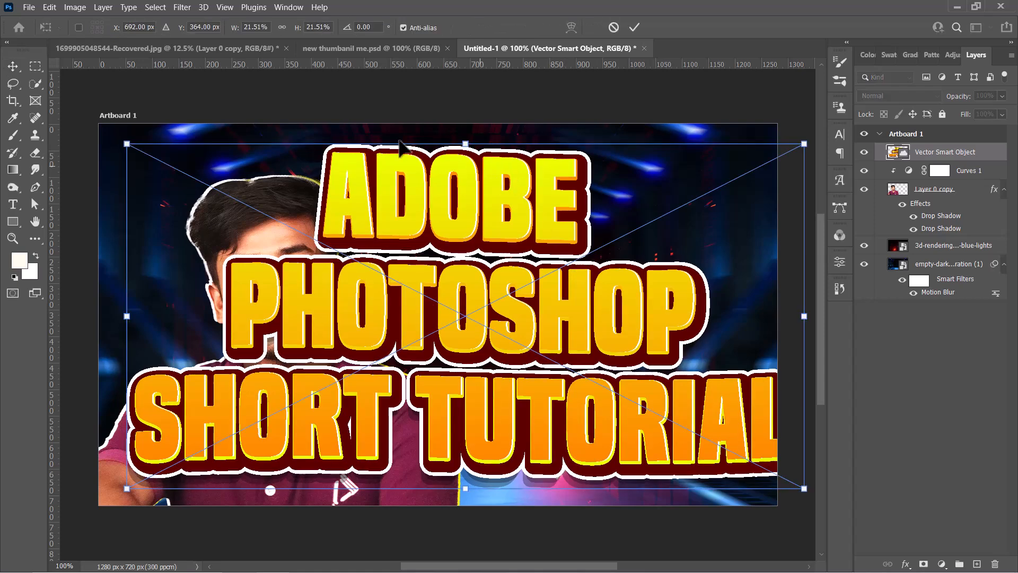
pyautogui.moveTo(154, 138); pyautogui.dragTo(379, 268)
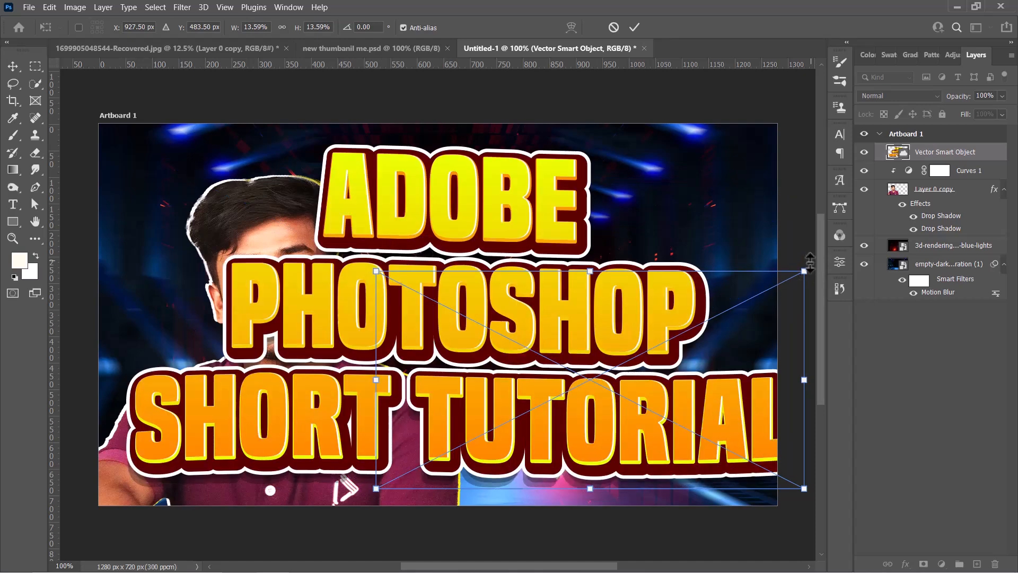
pyautogui.moveTo(810, 259); pyautogui.dragTo(819, 222)
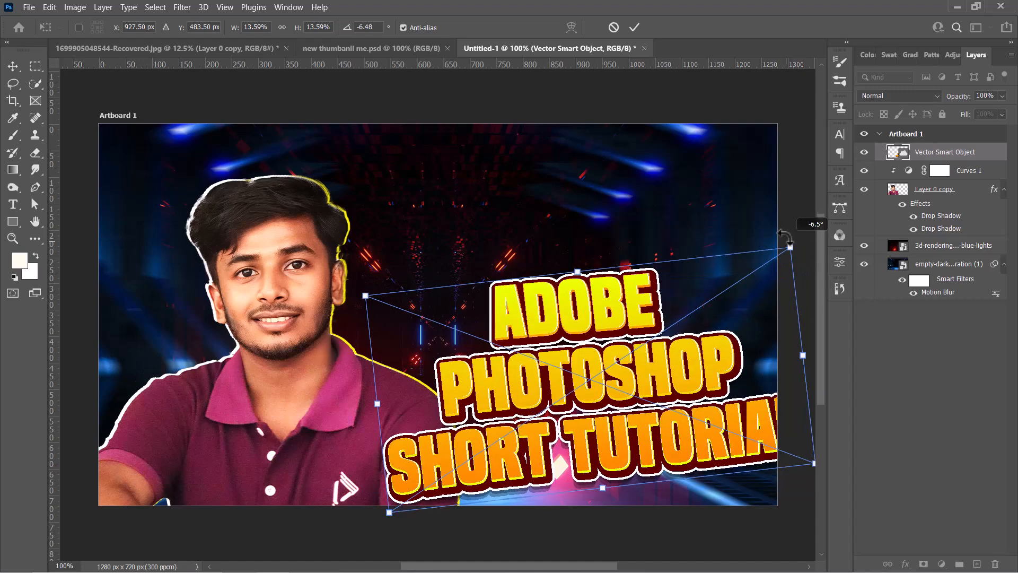
pyautogui.moveTo(589, 299); pyautogui.dragTo(542, 240)
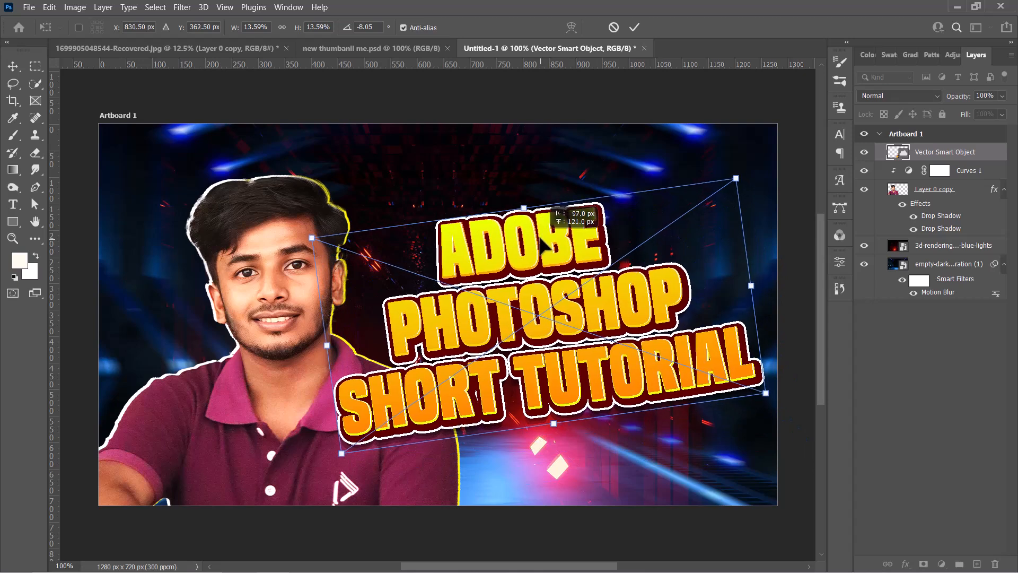
pyautogui.click(632, 27)
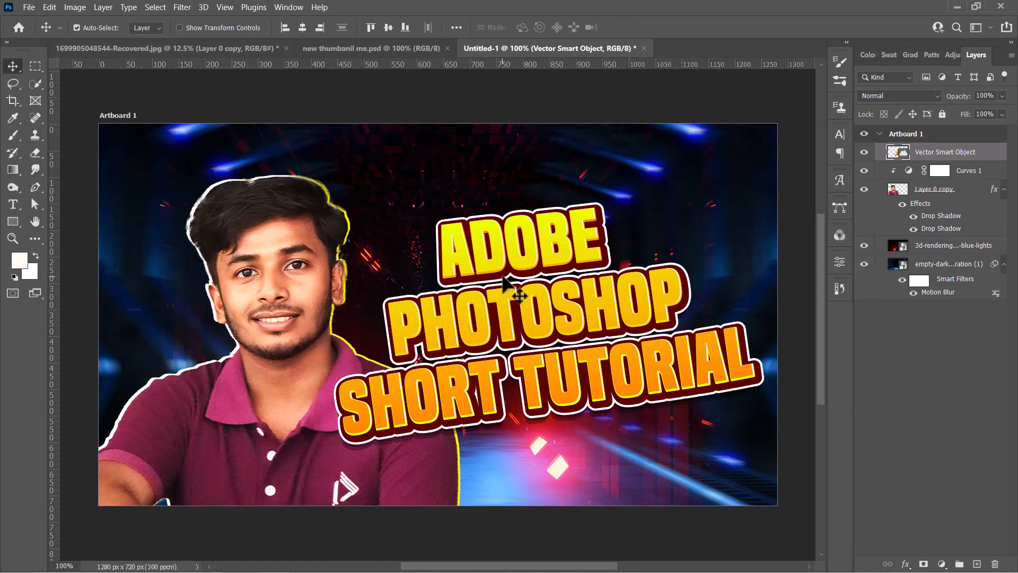
pyautogui.moveTo(262, 254); pyautogui.dragTo(258, 247)
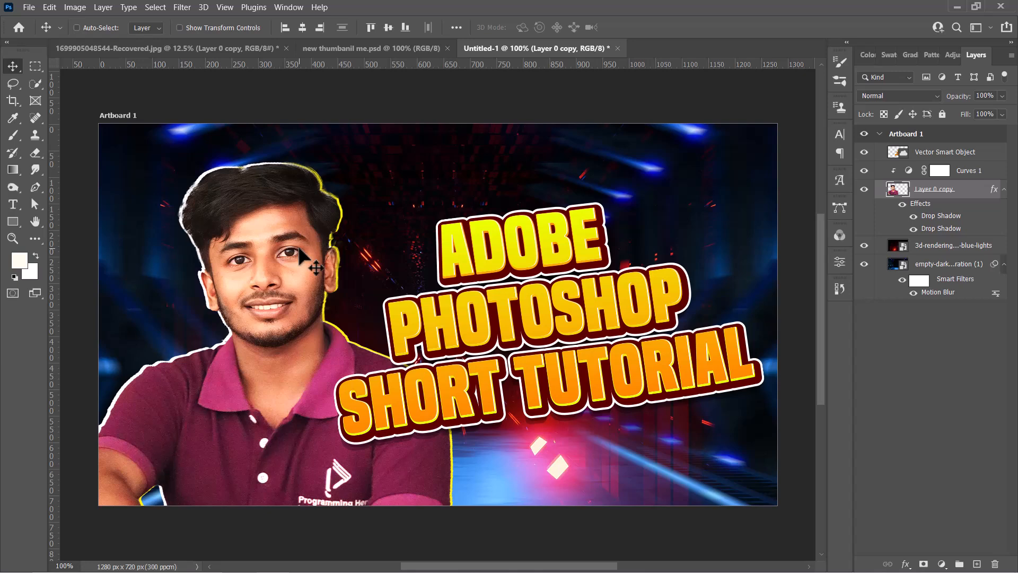
# Place photoshop.png as an embedded image, scaled to 1.88% and rotated 33.78°, over the artboard's upper-right corner
pyautogui.hotkey('alt', 'f')
pyautogui.press('l')
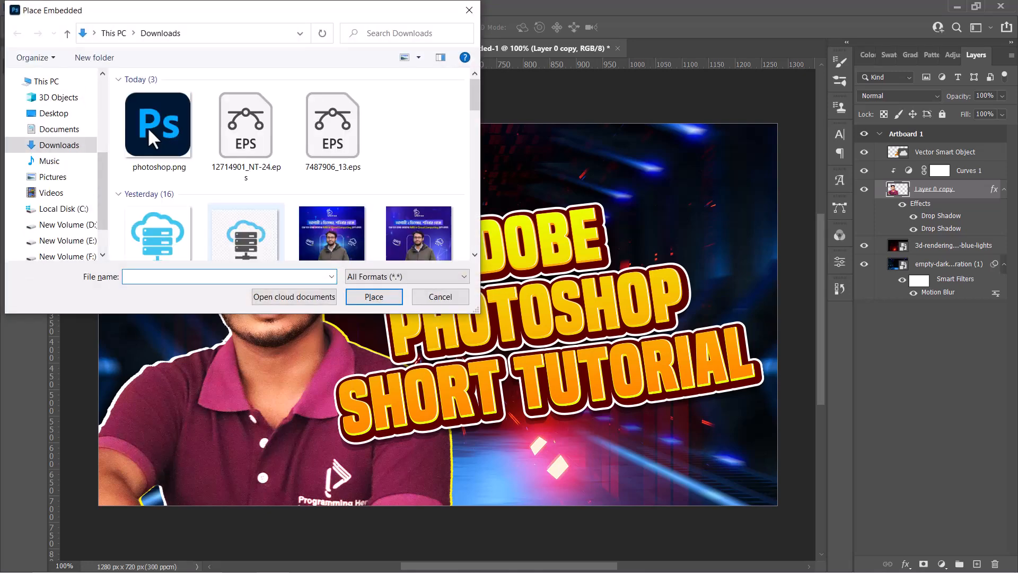
pyautogui.doubleClick(148, 126)
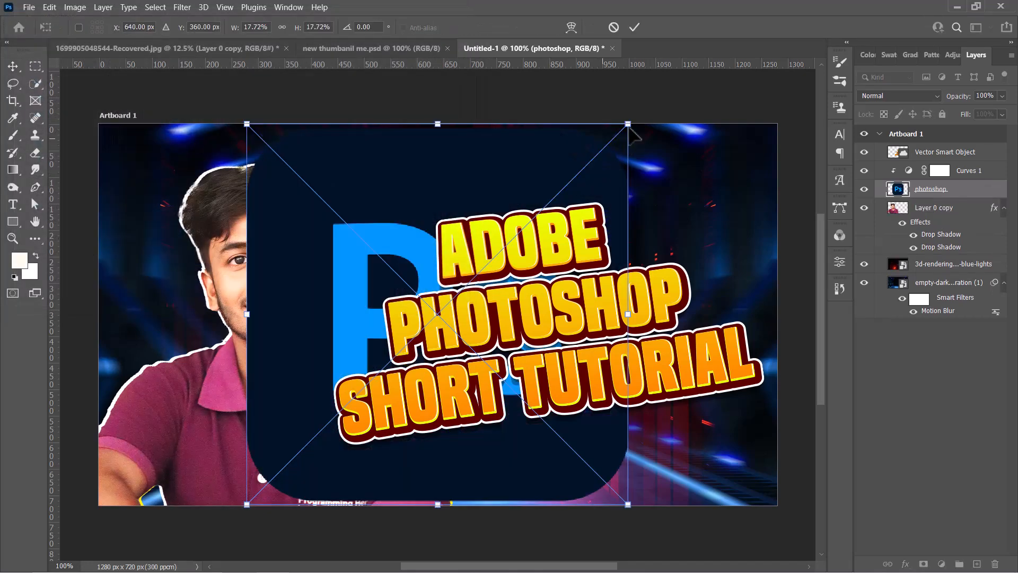
pyautogui.moveTo(630, 122); pyautogui.dragTo(768, 136)
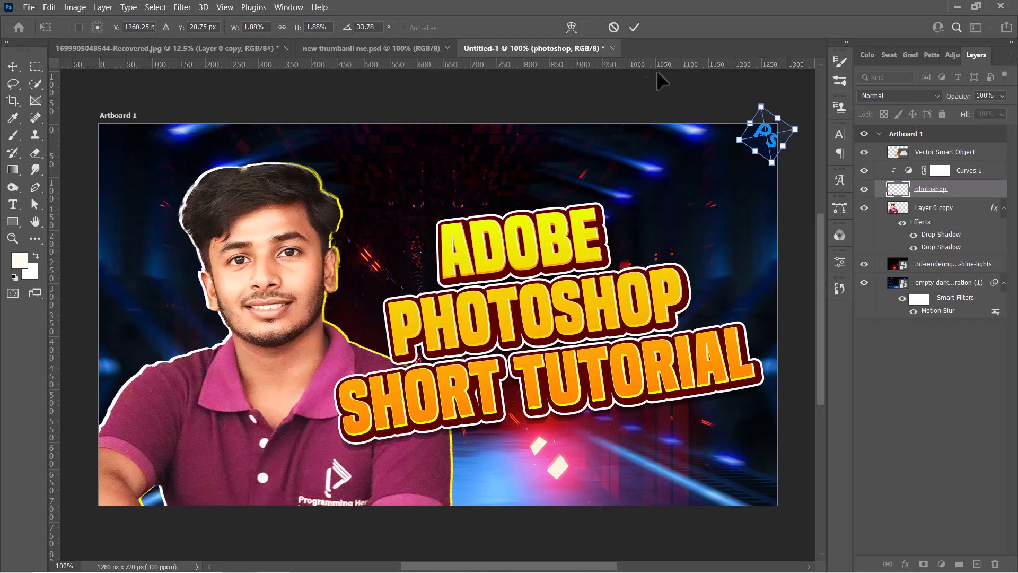
pyautogui.click(635, 26)
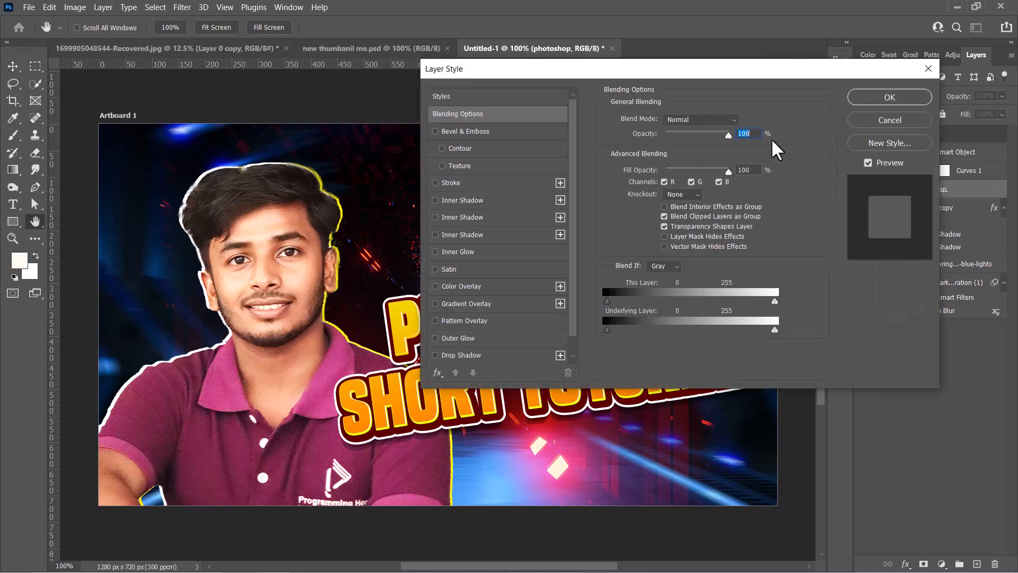
# Give the Photoshop logo layer an outer glow in yellow #fffc00
pyautogui.click(458, 337)
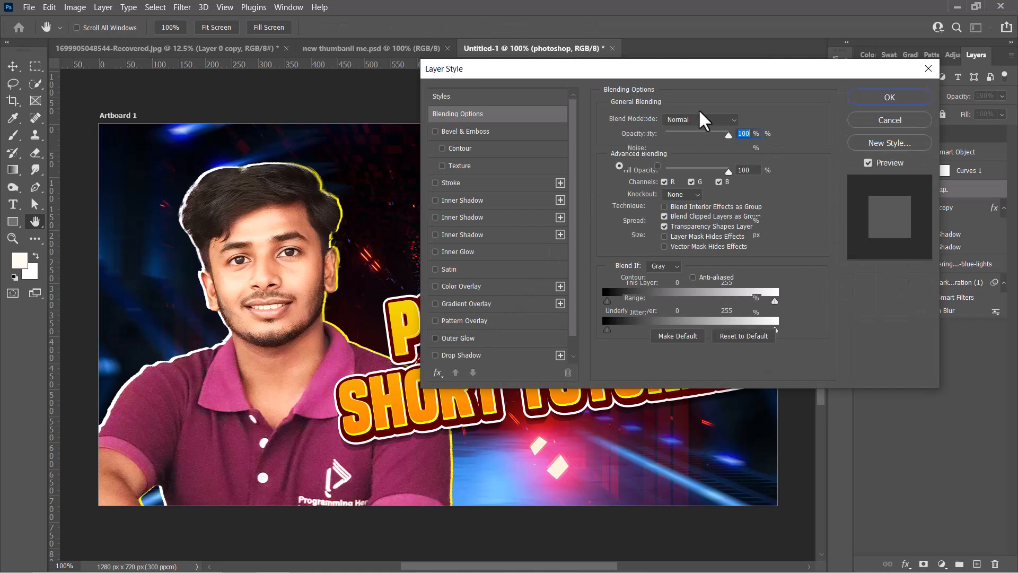
pyautogui.moveTo(699, 72); pyautogui.dragTo(424, 130)
pyautogui.moveTo(339, 148); pyautogui.dragTo(336, 148)
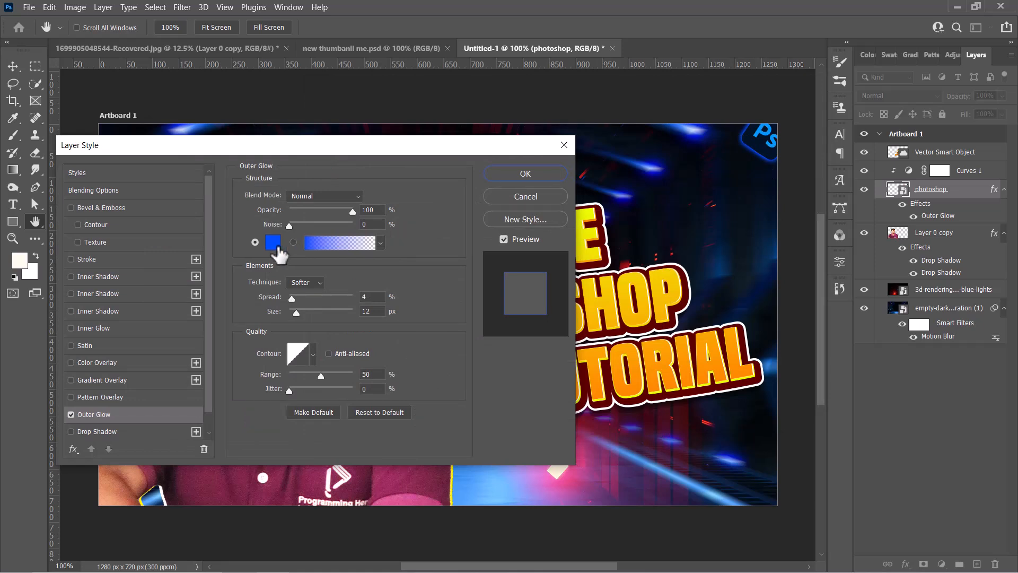
pyautogui.click(276, 243)
pyautogui.click(472, 484)
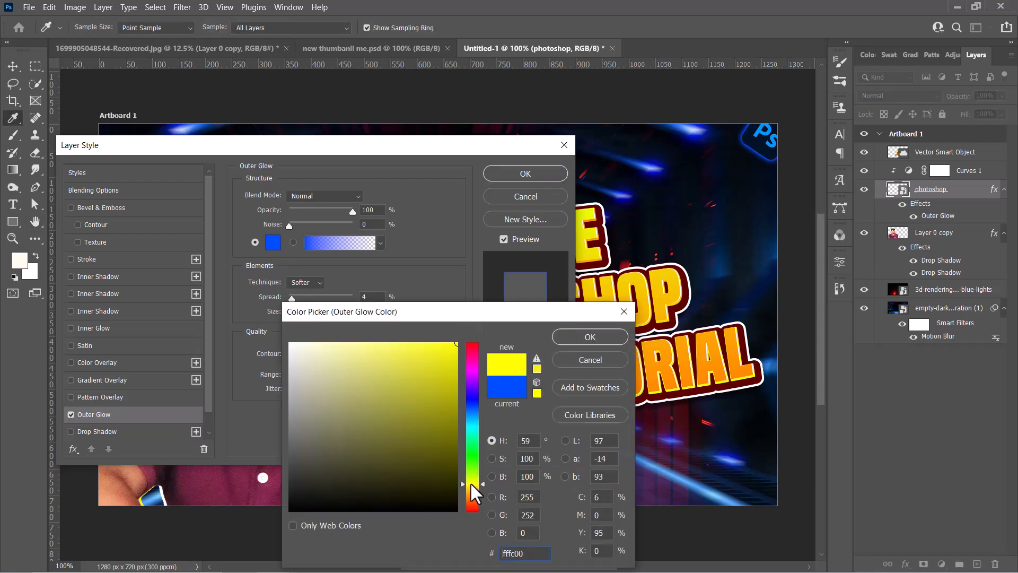
pyautogui.click(568, 340)
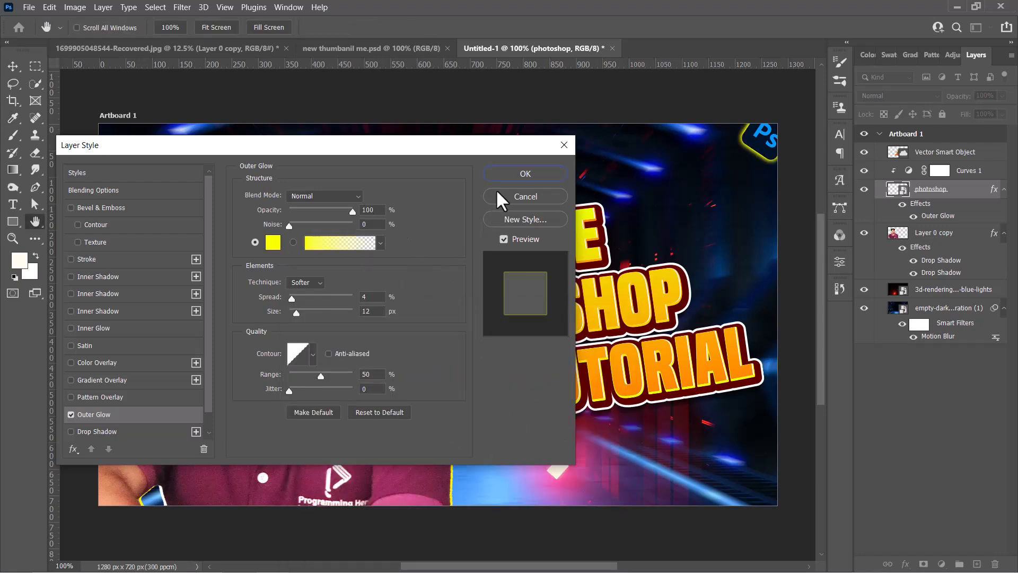
pyautogui.click(501, 170)
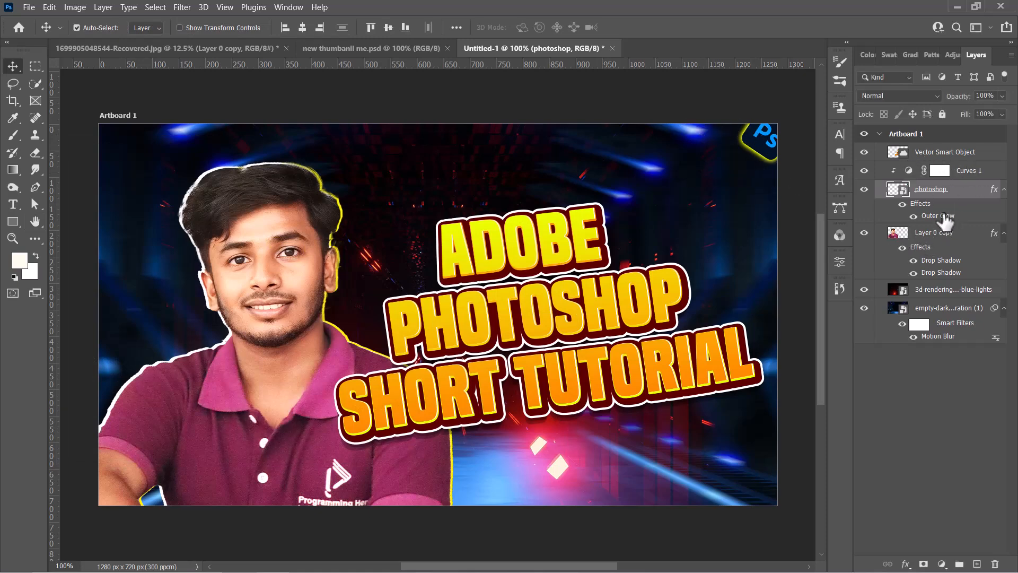
# Restack the Photoshop logo layer above Curves 1 and clip the Curves adjustment to the portrait layer again
pyautogui.moveTo(926, 198); pyautogui.dragTo(932, 166)
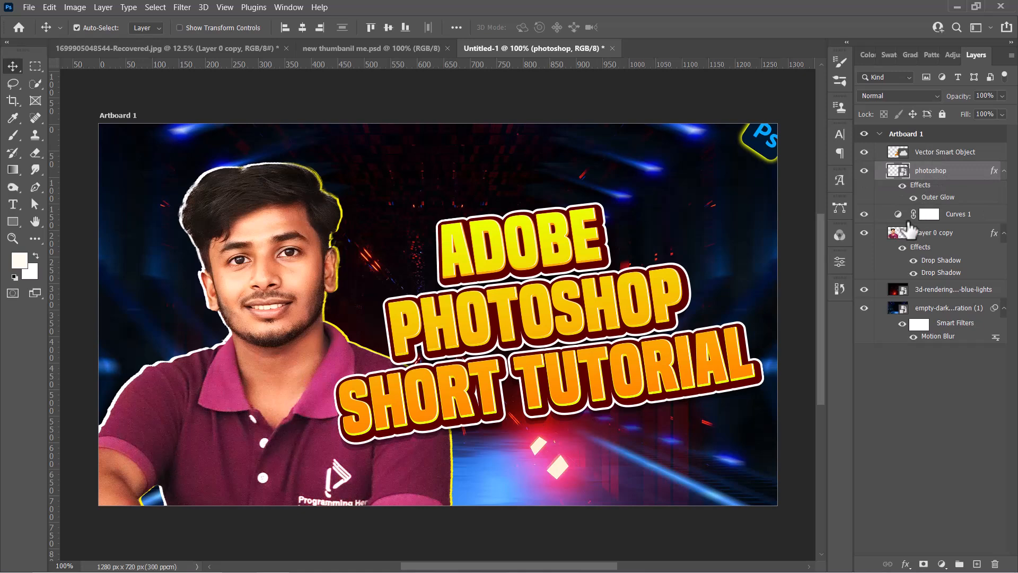
pyautogui.keyDown('alt'); pyautogui.click(912, 214); pyautogui.keyUp('alt')
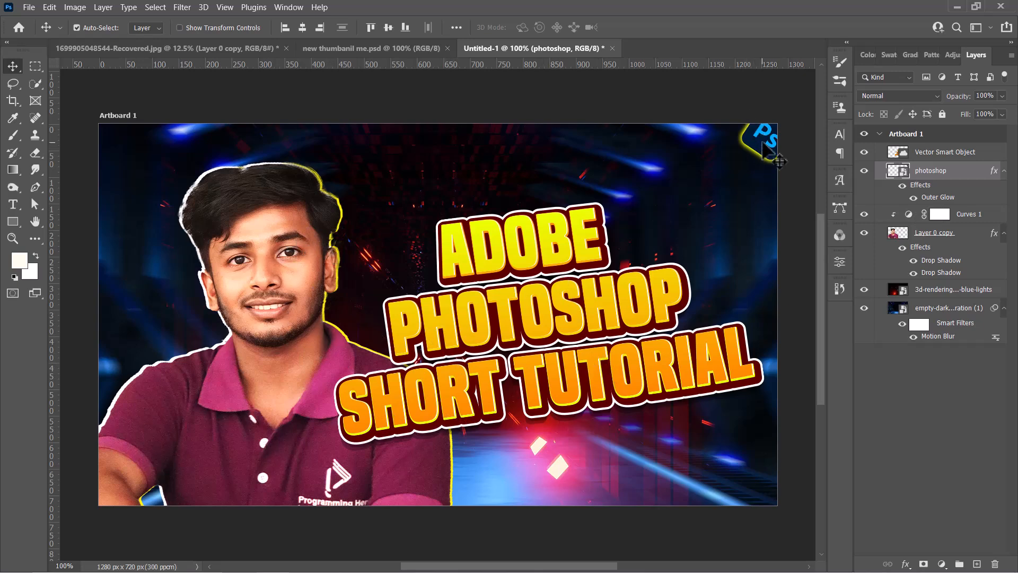
# Duplicate the Photoshop logo to the artboard's left edge, scaled to 9.17% and rotated -48.30°, partly outside the canvas
pyautogui.moveTo(769, 151); pyautogui.dragTo(157, 322)
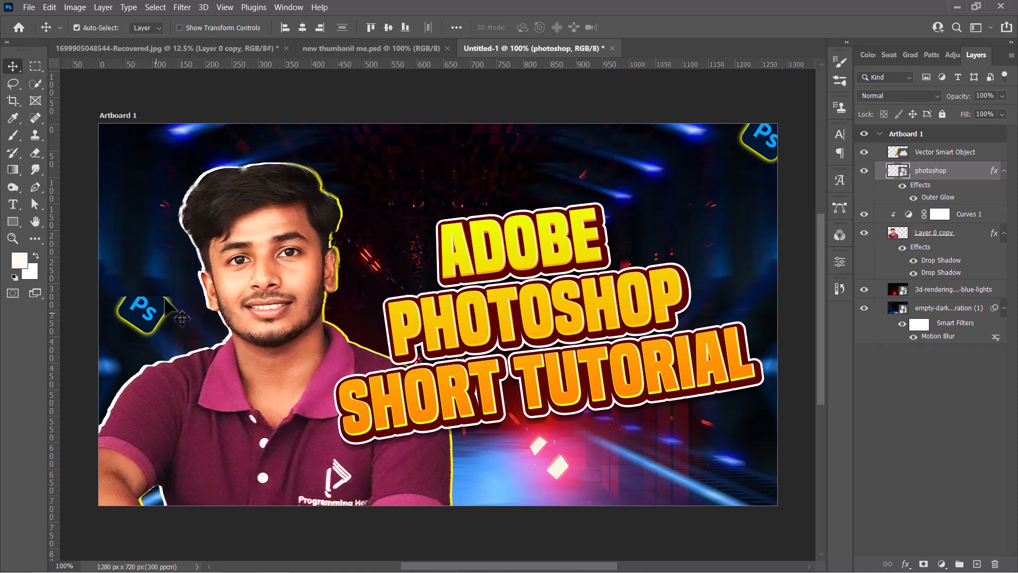
pyautogui.hotkey('ctrl', 't')
pyautogui.moveTo(171, 302); pyautogui.dragTo(200, 162)
pyautogui.moveTo(166, 276); pyautogui.dragTo(139, 325)
pyautogui.moveTo(183, 208); pyautogui.dragTo(202, 151)
pyautogui.moveTo(169, 249); pyautogui.dragTo(145, 290)
pyautogui.moveTo(181, 174); pyautogui.dragTo(129, 171)
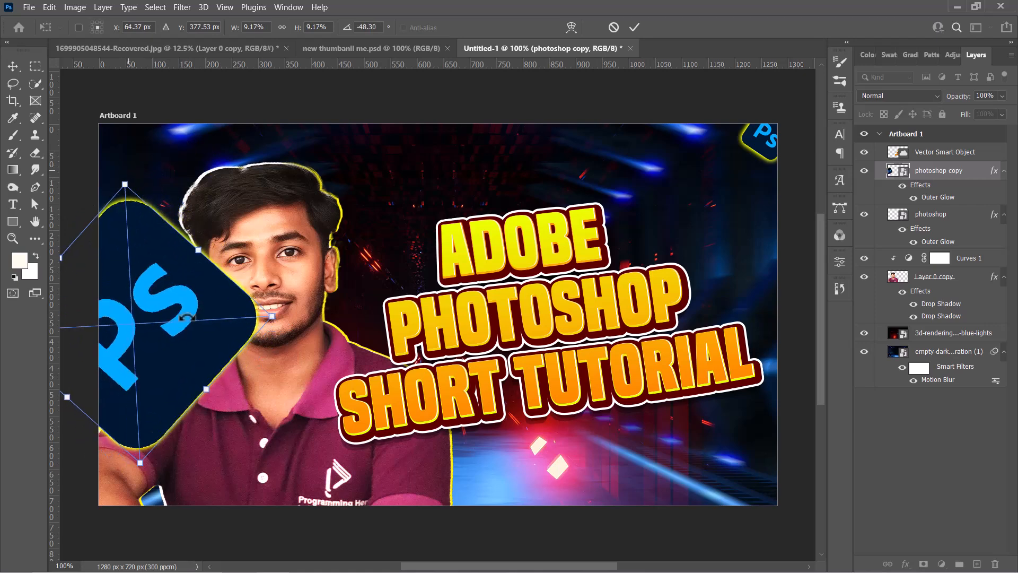
pyautogui.moveTo(183, 310); pyautogui.dragTo(177, 303)
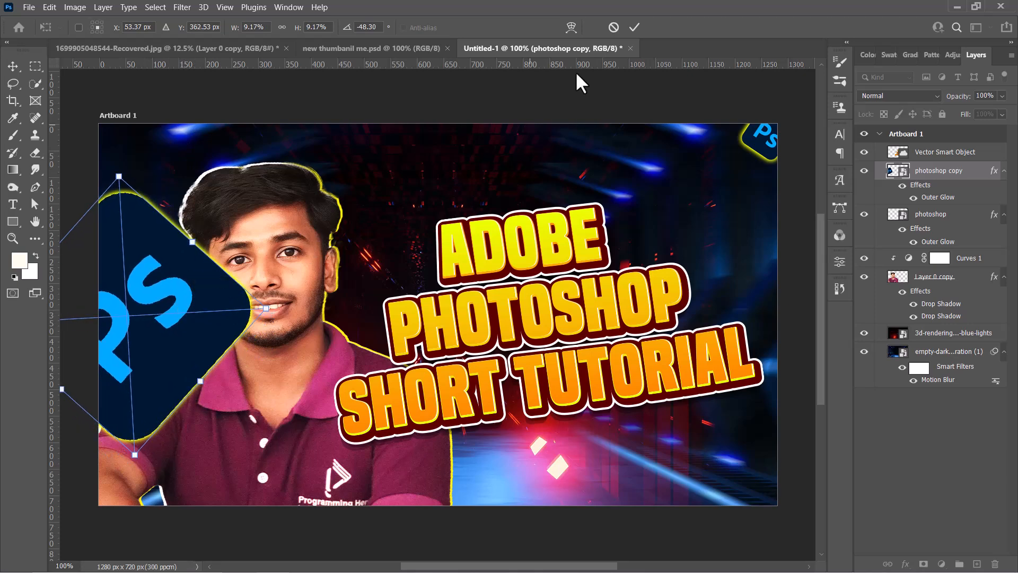
pyautogui.click(637, 26)
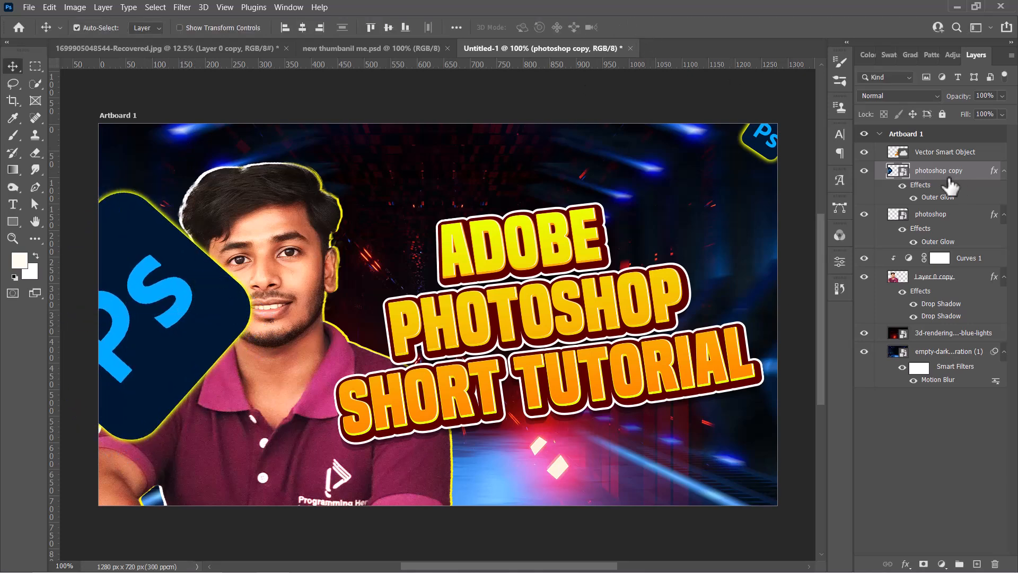
# Restack the large logo copy directly below the 3d-rendering background layer and change its outer glow color to white #ffffff
pyautogui.moveTo(947, 178); pyautogui.dragTo(965, 334)
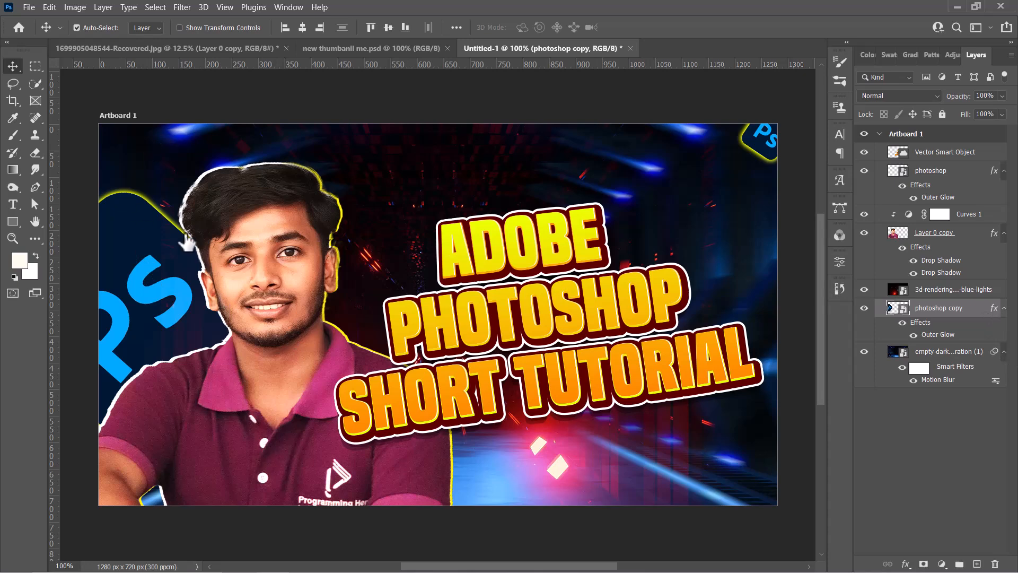
pyautogui.moveTo(627, 108); pyautogui.dragTo(670, 108)
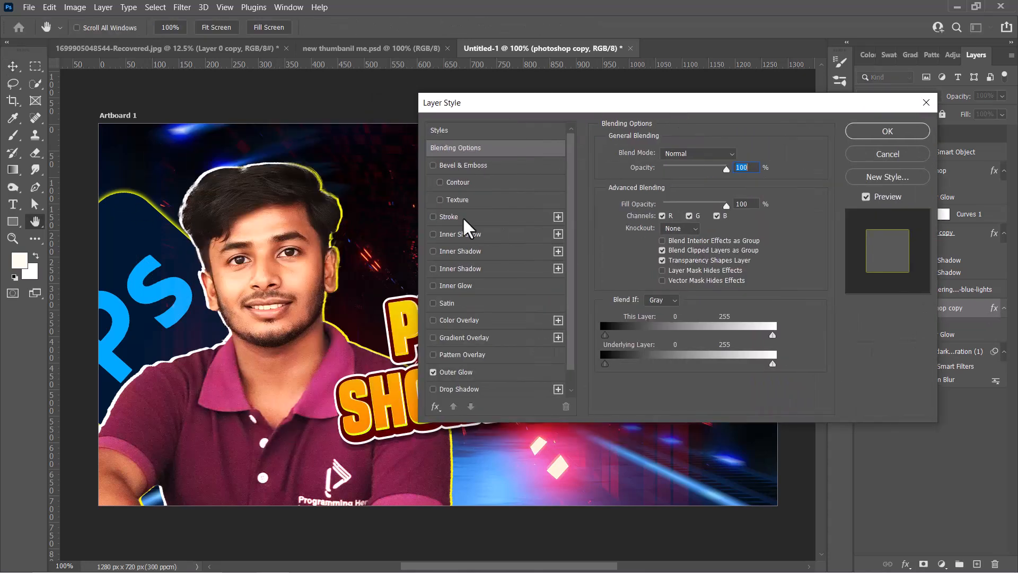
pyautogui.click(471, 372)
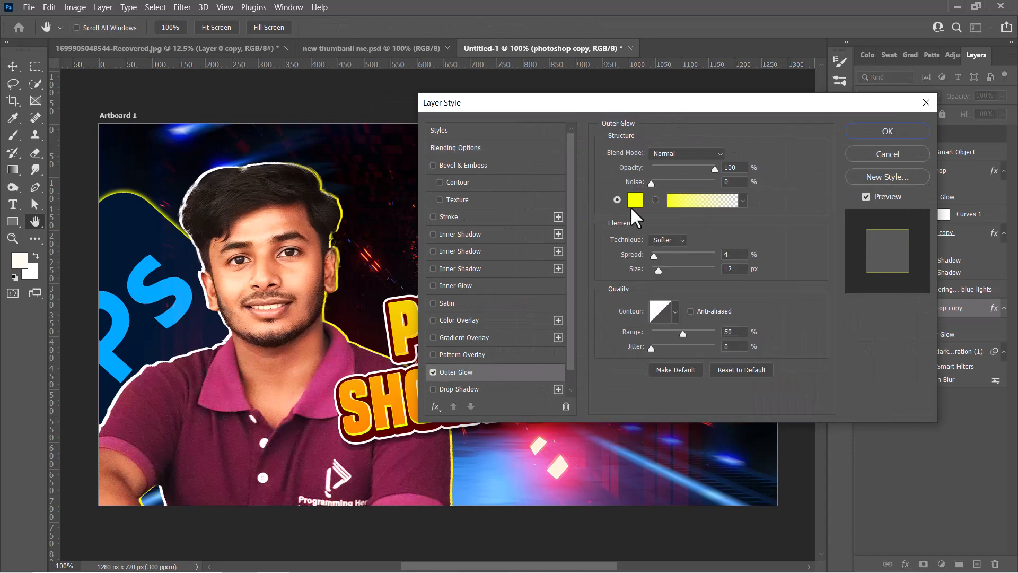
pyautogui.click(635, 200)
pyautogui.moveTo(310, 357); pyautogui.dragTo(289, 341)
pyautogui.write('ffffff')
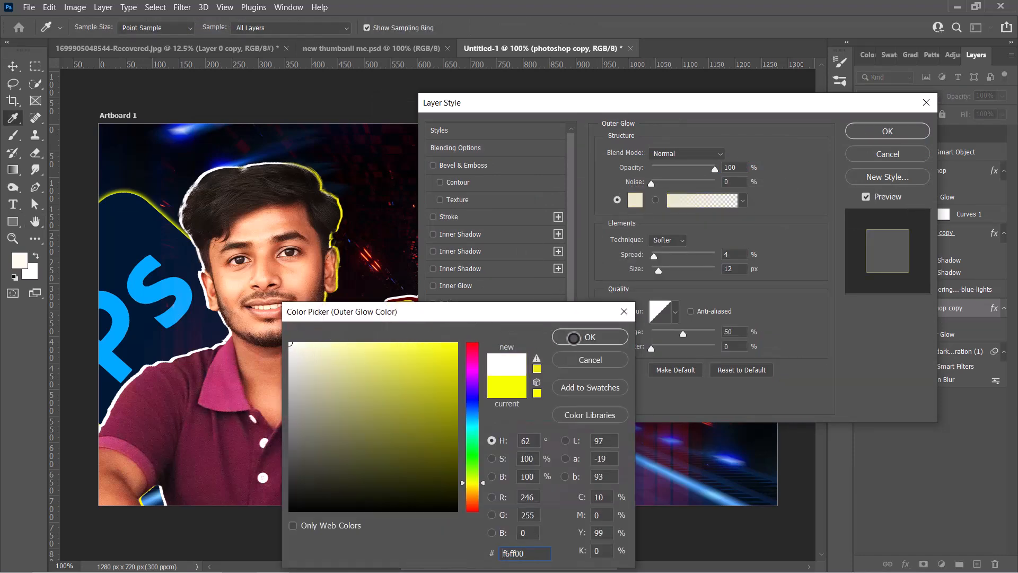
pyautogui.click(574, 338)
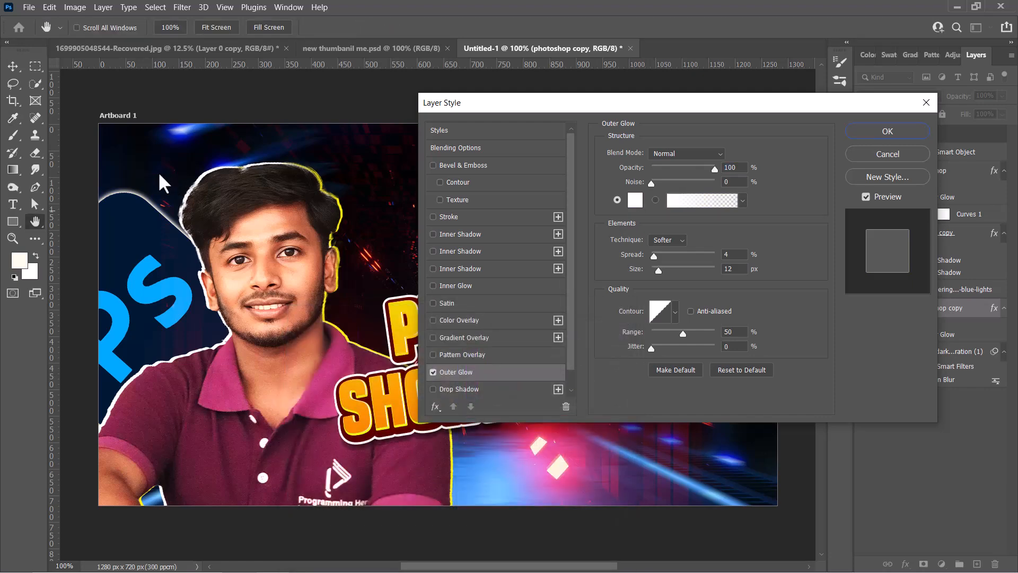
pyautogui.click(859, 126)
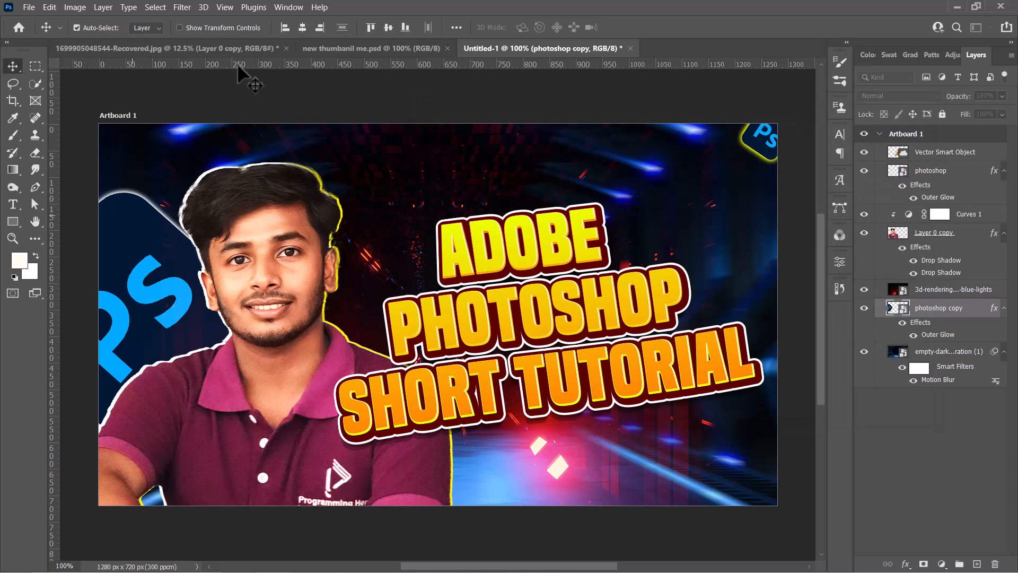
# Apply a 28 px motion blur at 0° to the large logo copy and restack it above the 3d-rendering background layer
pyautogui.click(174, 4)
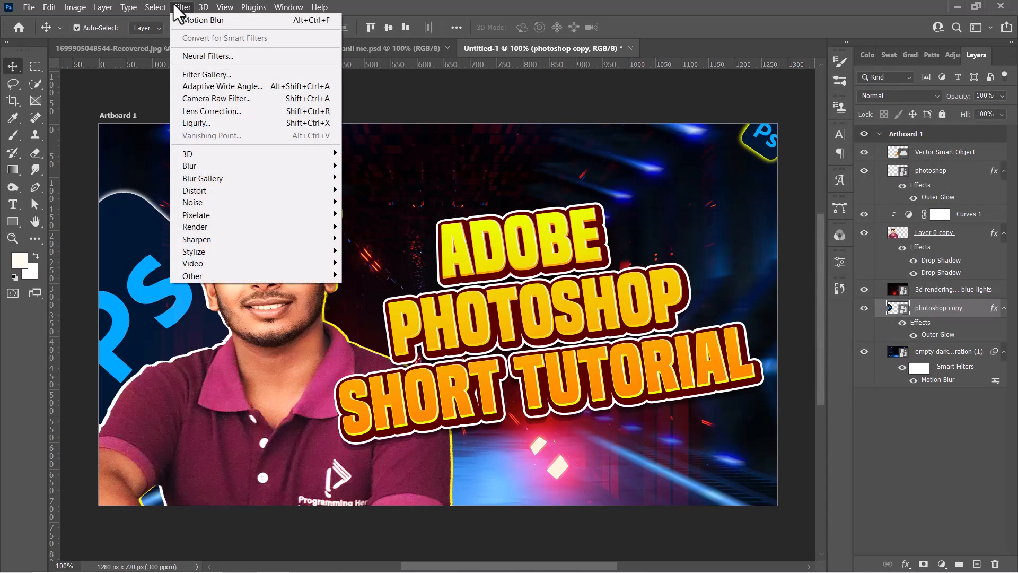
pyautogui.moveTo(186, 169)
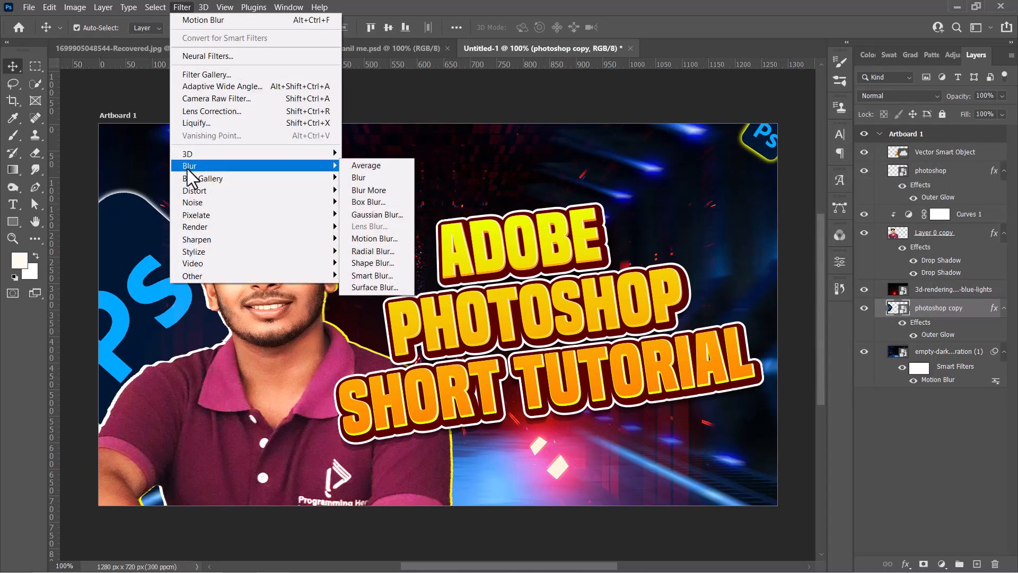
pyautogui.click(377, 238)
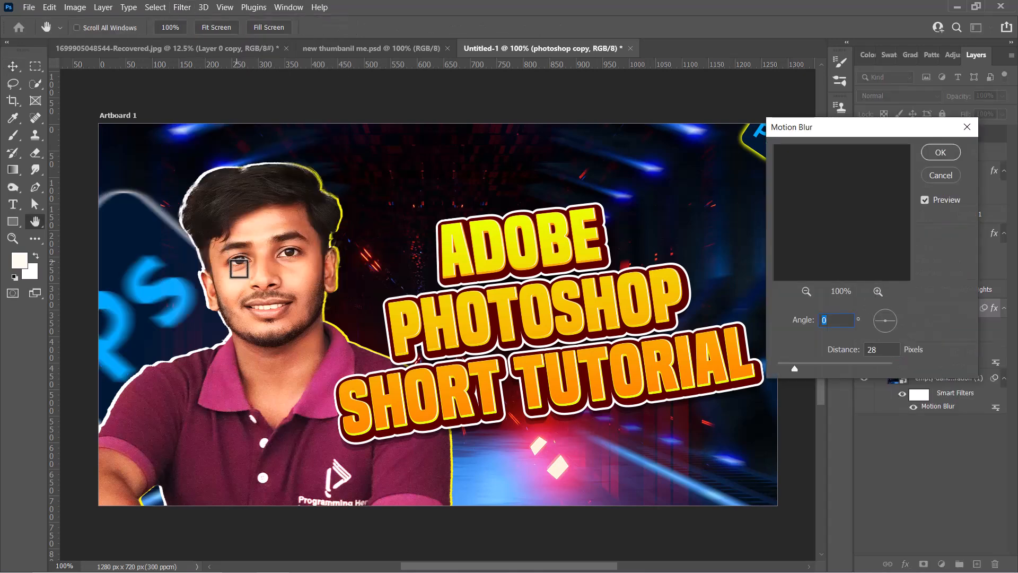
pyautogui.click(929, 153)
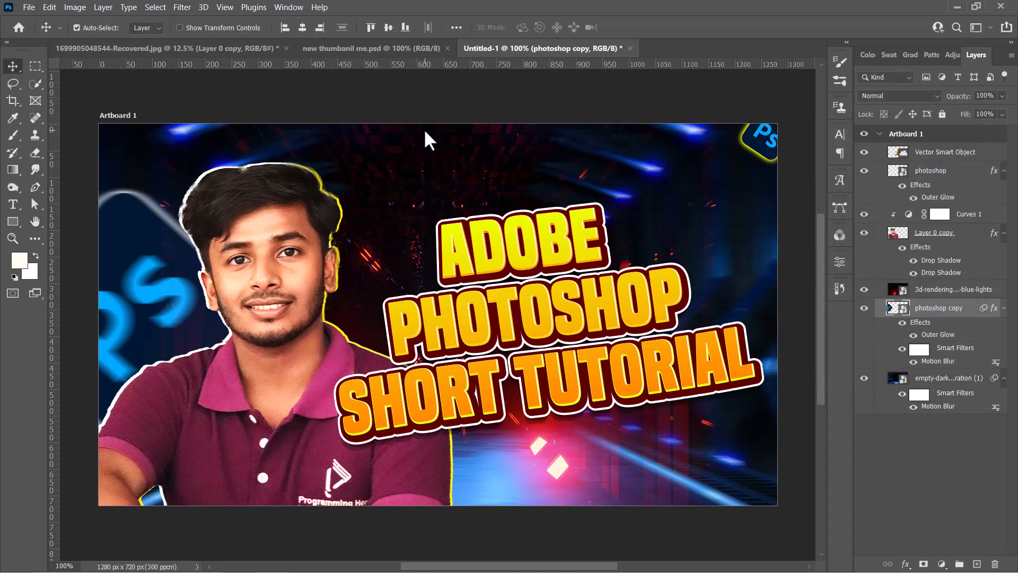
pyautogui.click(123, 234)
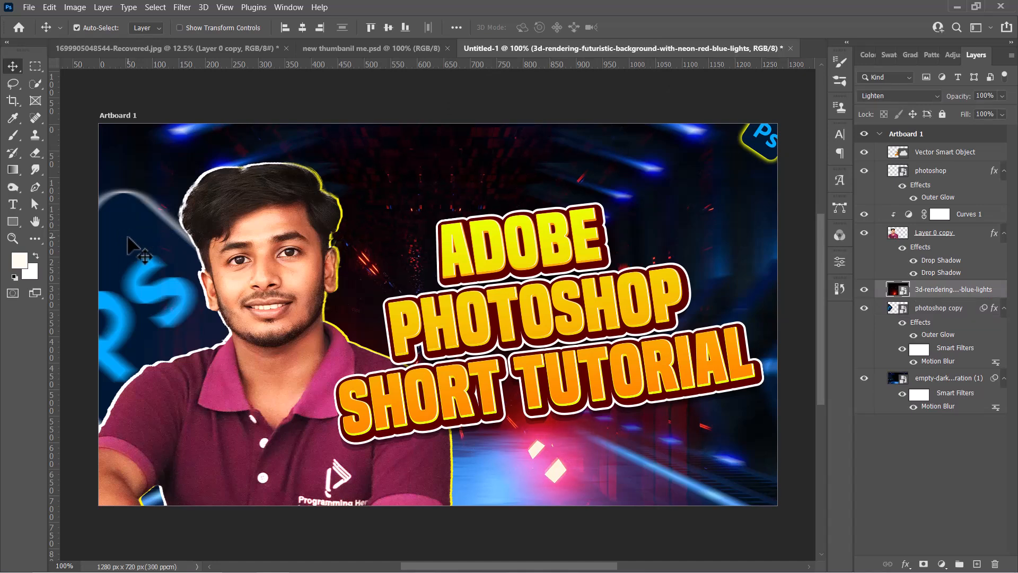
pyautogui.moveTo(938, 314); pyautogui.dragTo(941, 271)
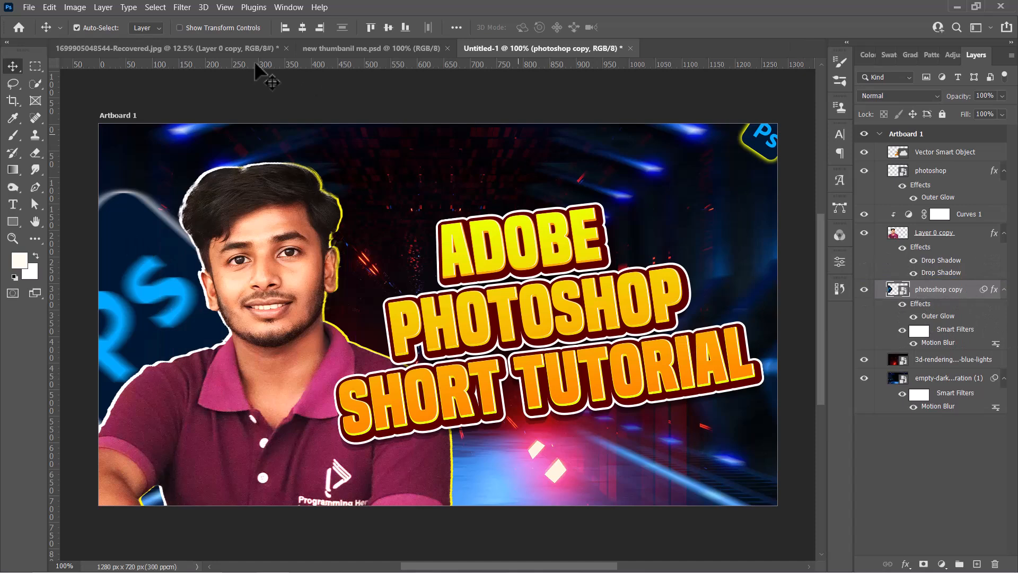
# Compare the thumbnail with the reference design in new thumbanil me.psd and return to Untitled-1
pyautogui.click(126, 47)
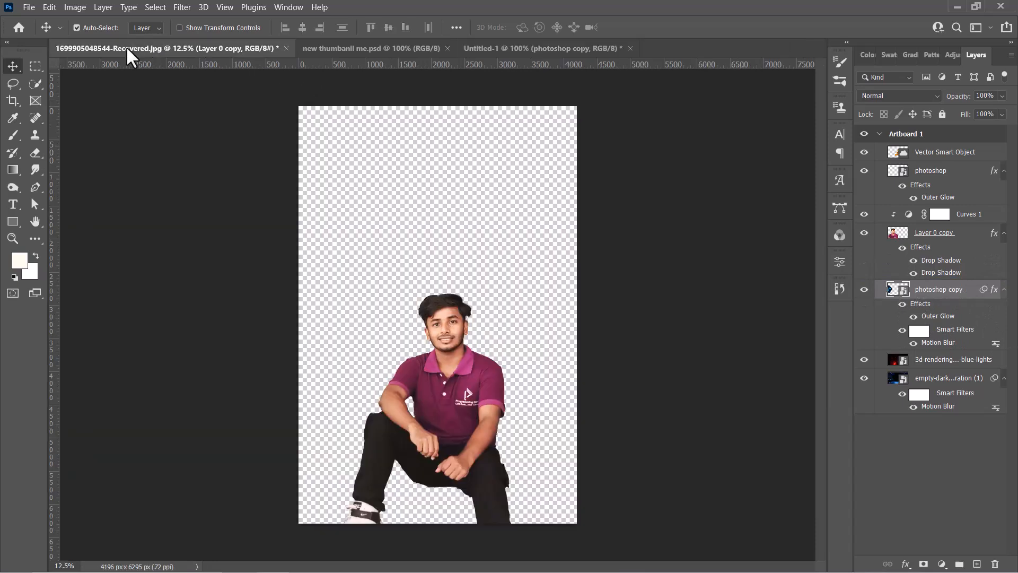
pyautogui.click(383, 50)
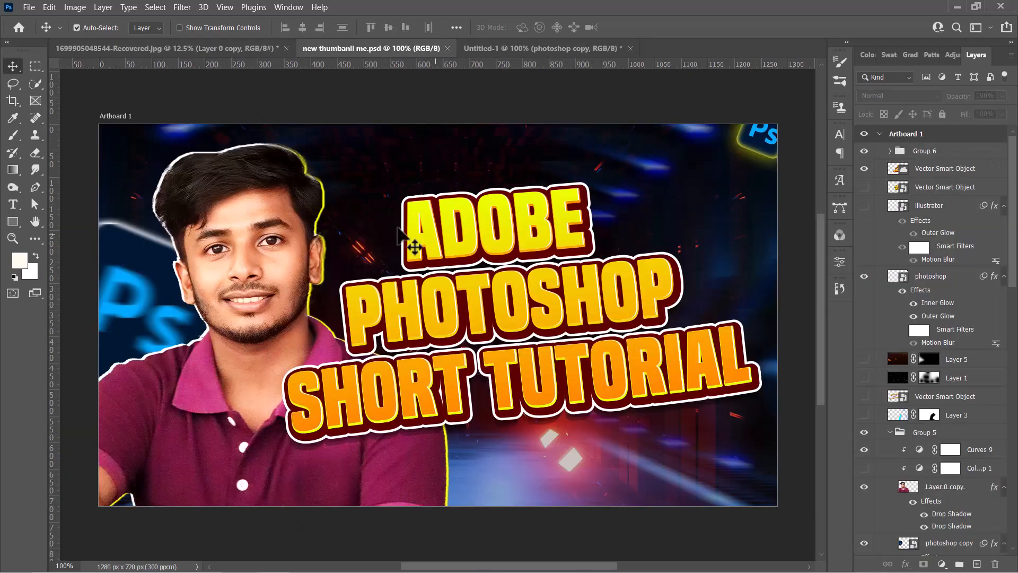
pyautogui.click(524, 50)
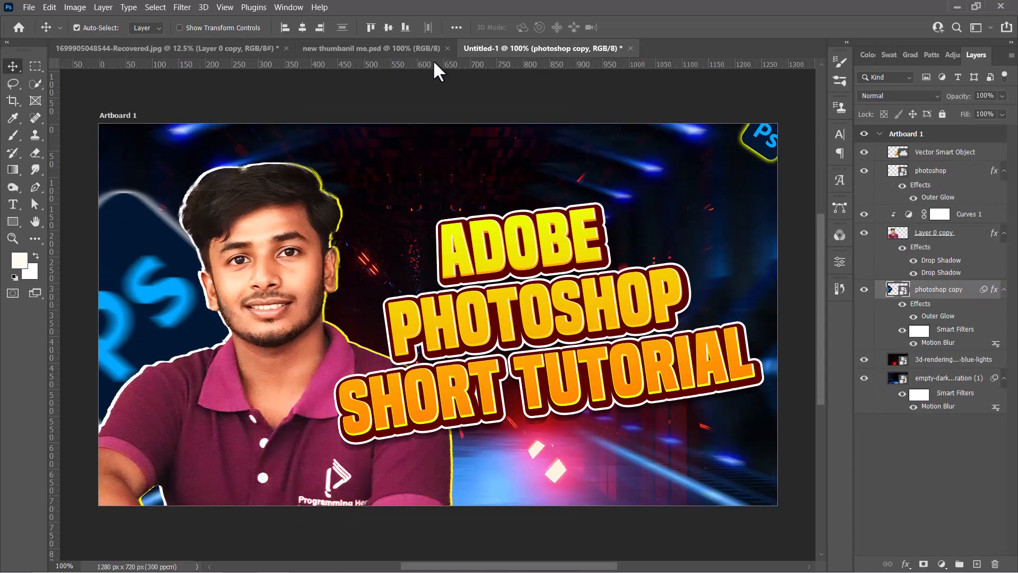